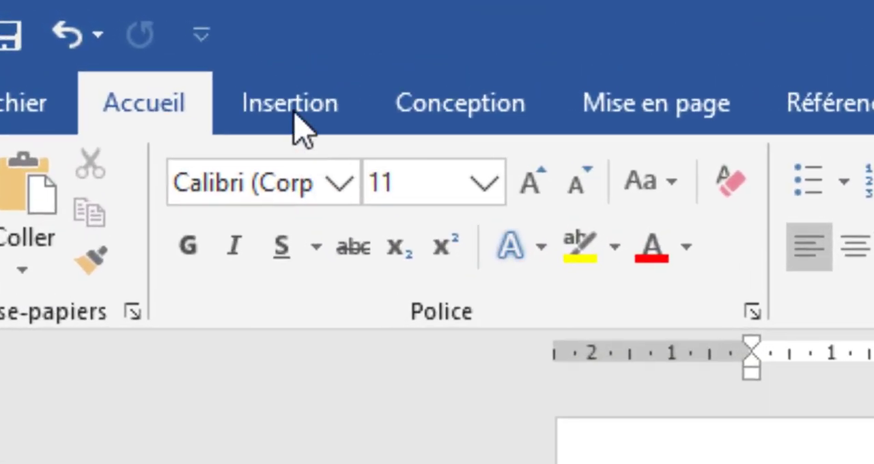
- Insert the Word Logo picture from the Cours image folder into the document and delete it again
left_click(288, 107)
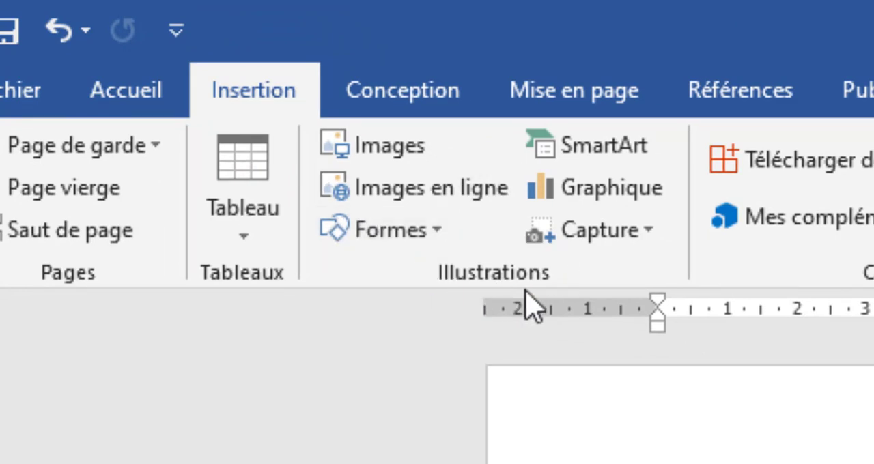
left_click(404, 138)
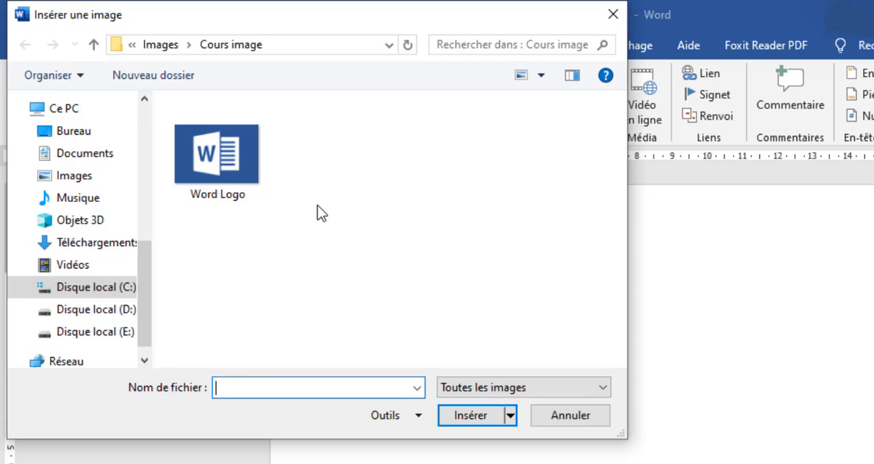
left_click(231, 164)
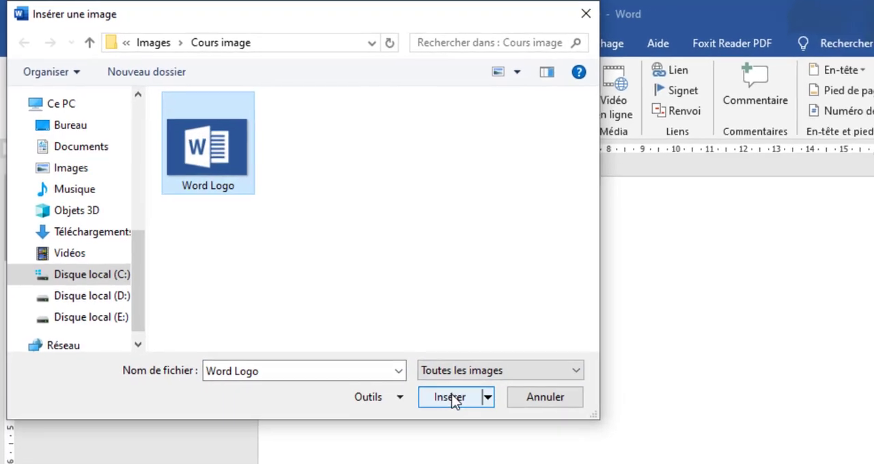
left_click(449, 397)
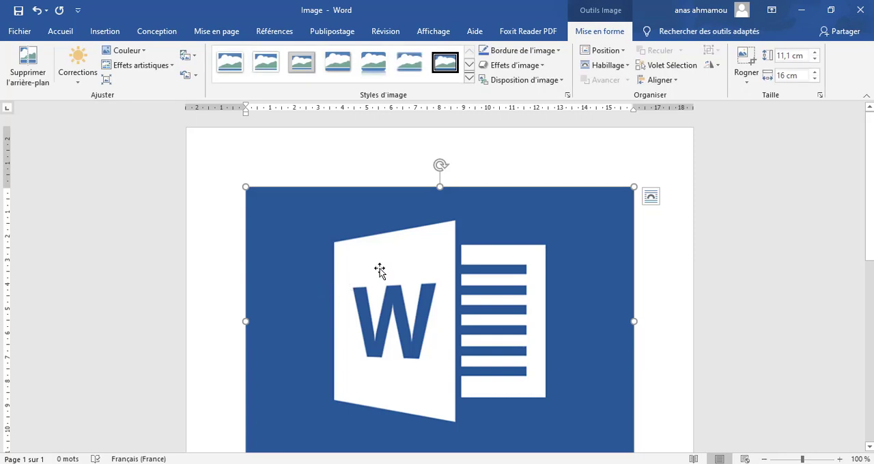
scroll(381, 268, "down", 1)
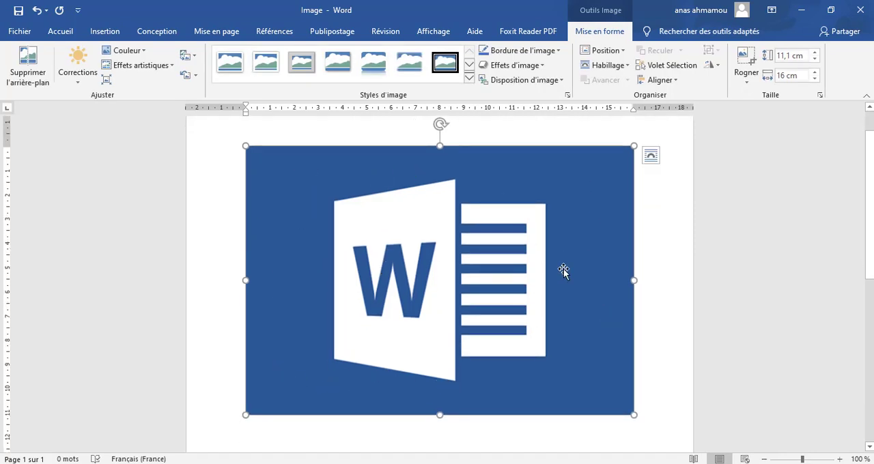
key("Delete")
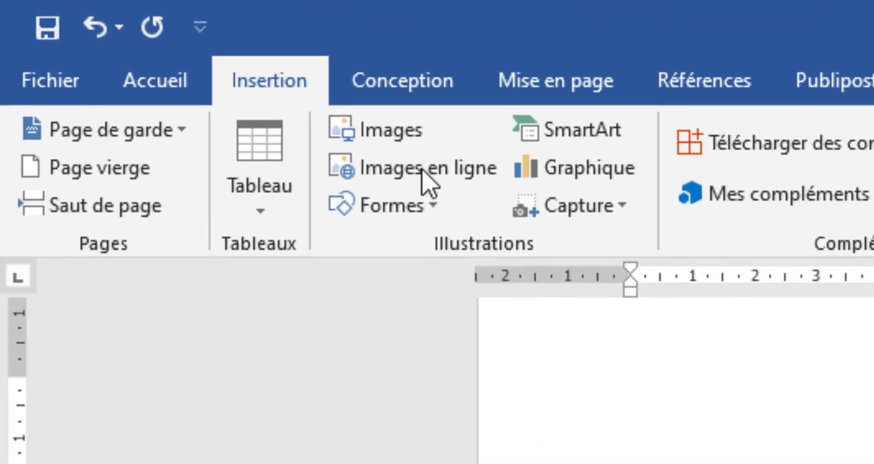
- Search Bing for online images with the keyword "science"
left_click(422, 170)
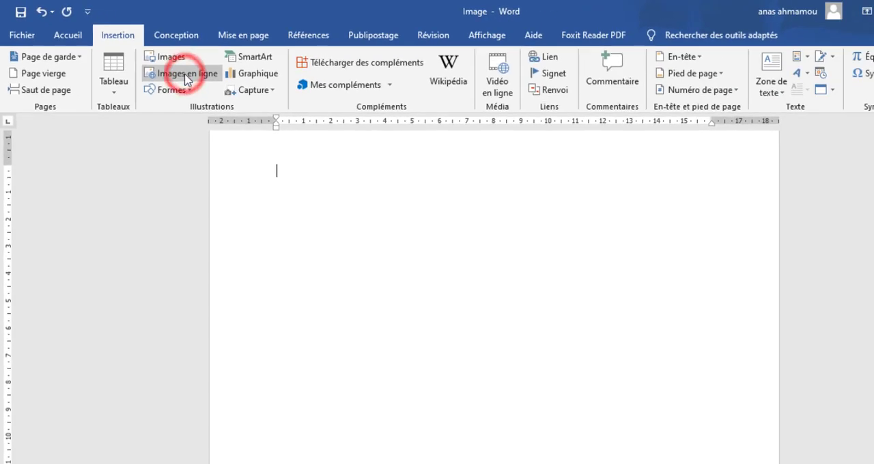
left_click(188, 80)
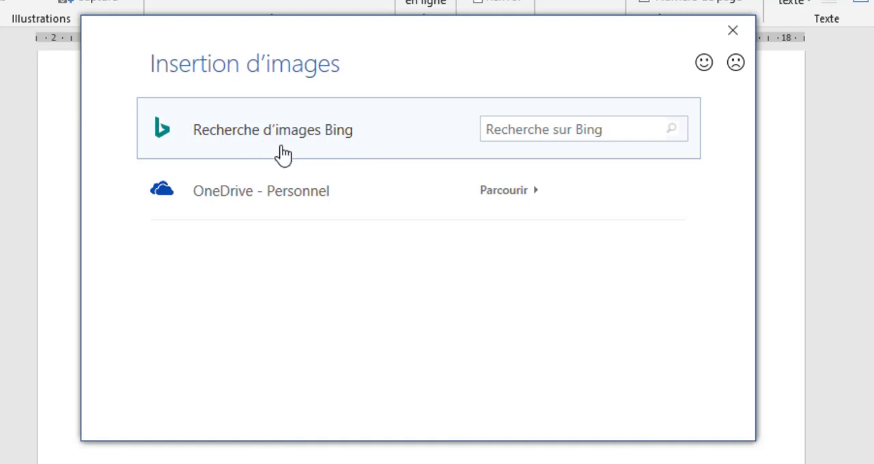
left_click(518, 127)
type("sc")
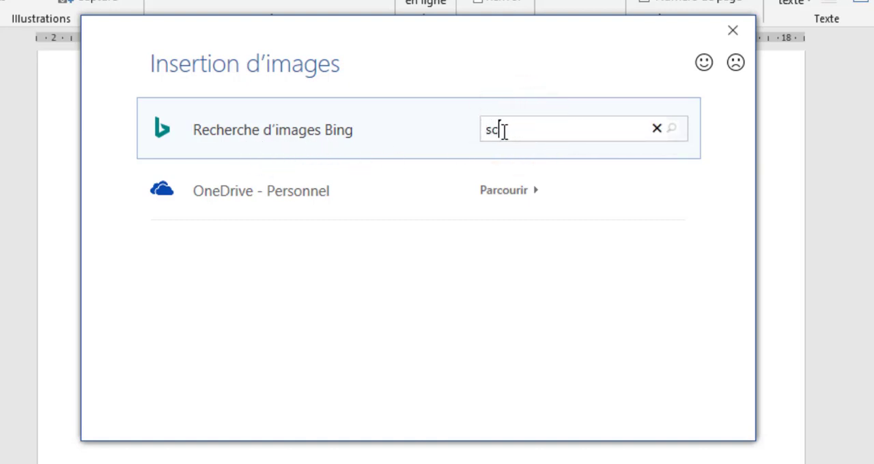
type("ience")
left_click(673, 129)
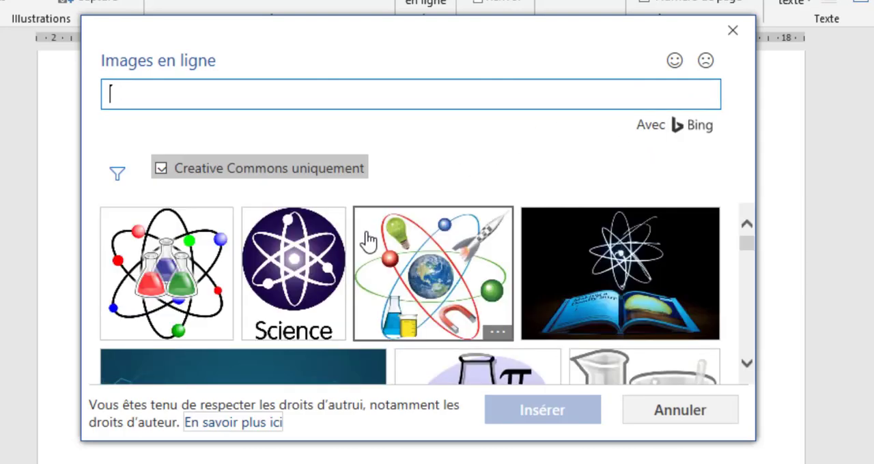
- Insert the grey "SCIENCE!" picture with the red cloud from the online image results
scroll(379, 238, "down", 4)
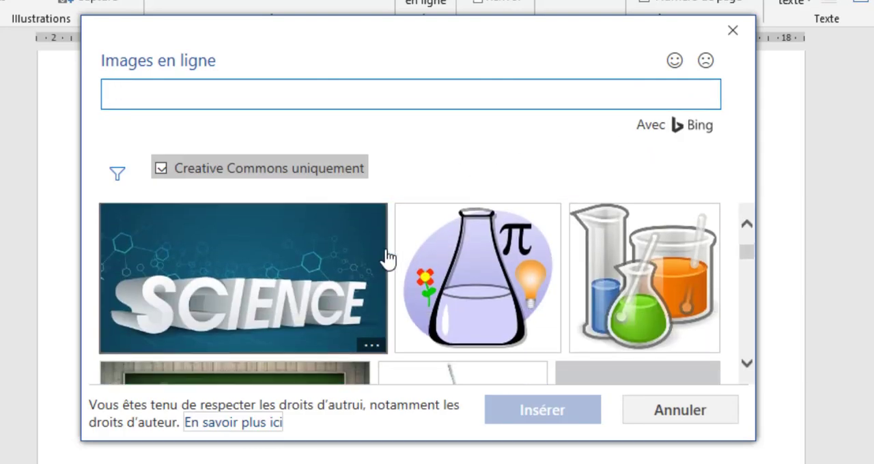
scroll(389, 258, "down", 6)
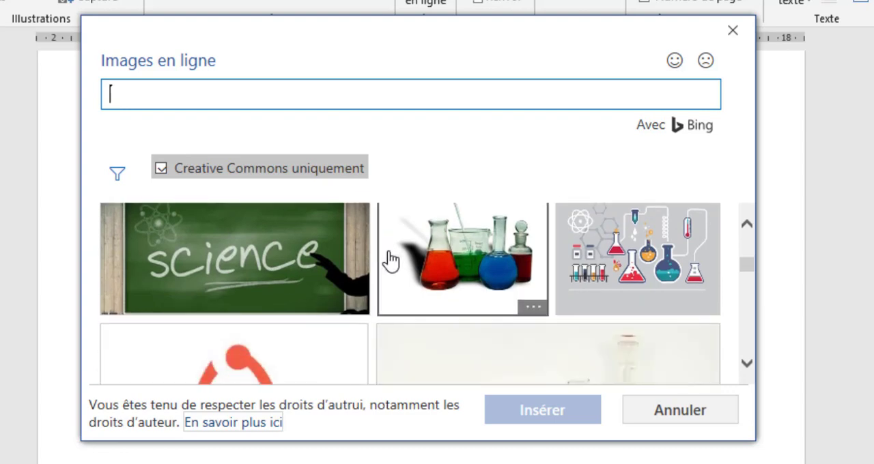
scroll(390, 262, "down", 6)
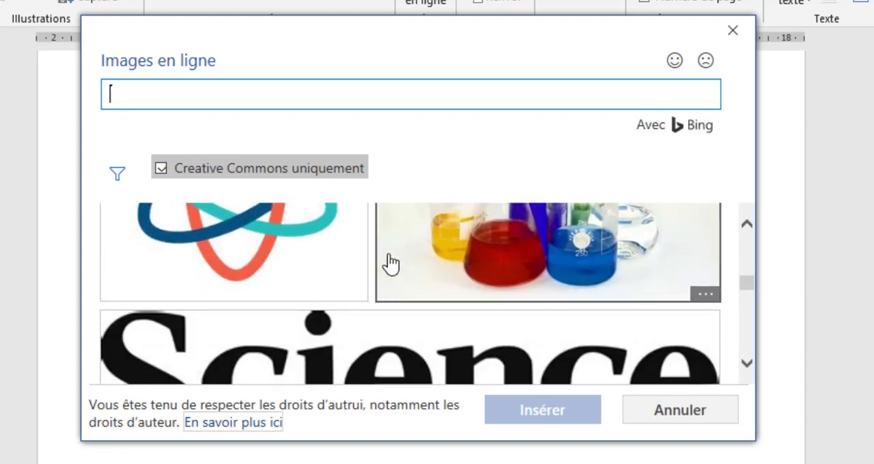
scroll(391, 261, "down", 5)
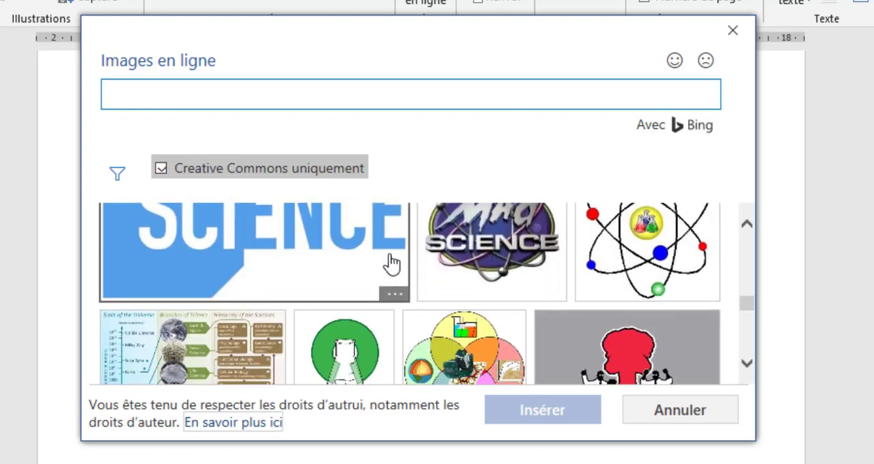
scroll(393, 264, "up", 2)
scroll(487, 275, "down", 3)
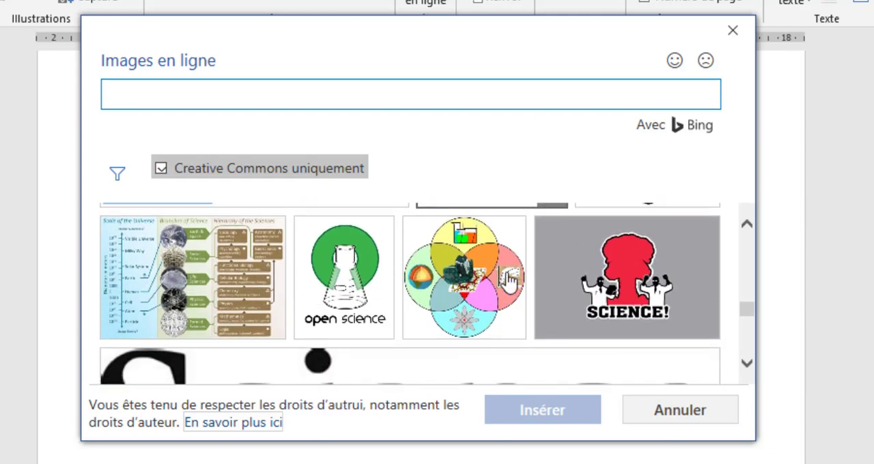
left_click(668, 270)
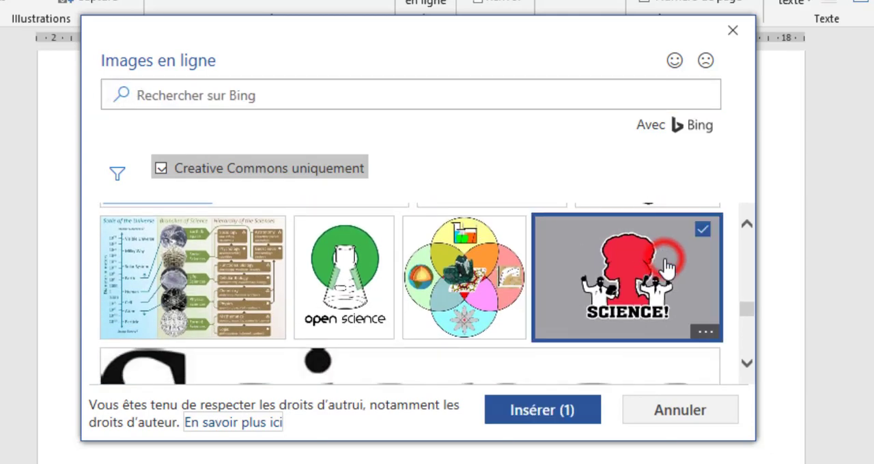
left_click(557, 418)
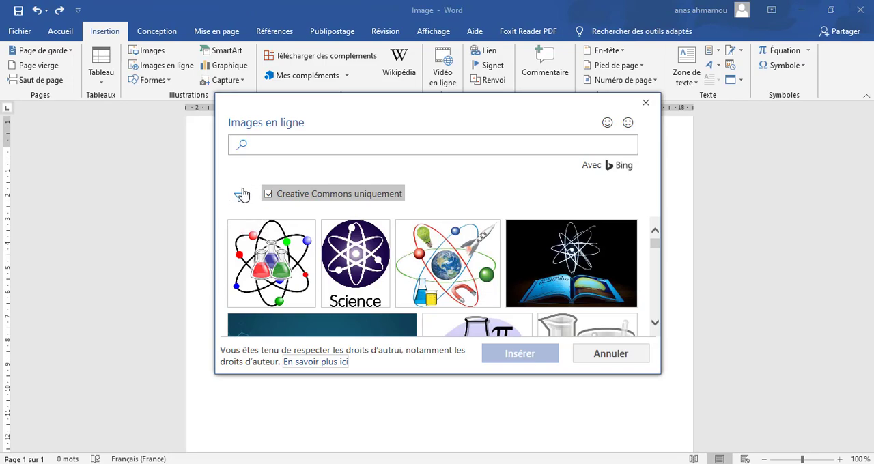
- Review the size, type, layout and colour filters, and restrict the science images to the type Image clipart
left_click(238, 197)
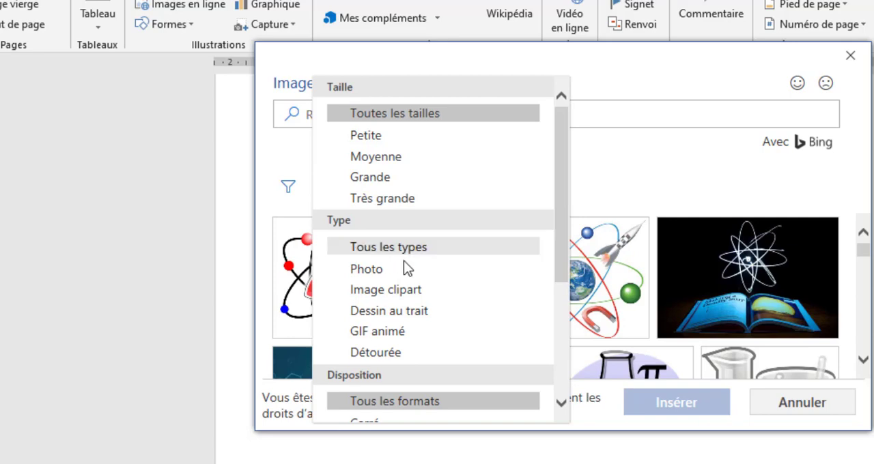
scroll(474, 304, "down", 1)
scroll(474, 304, "down", 1)
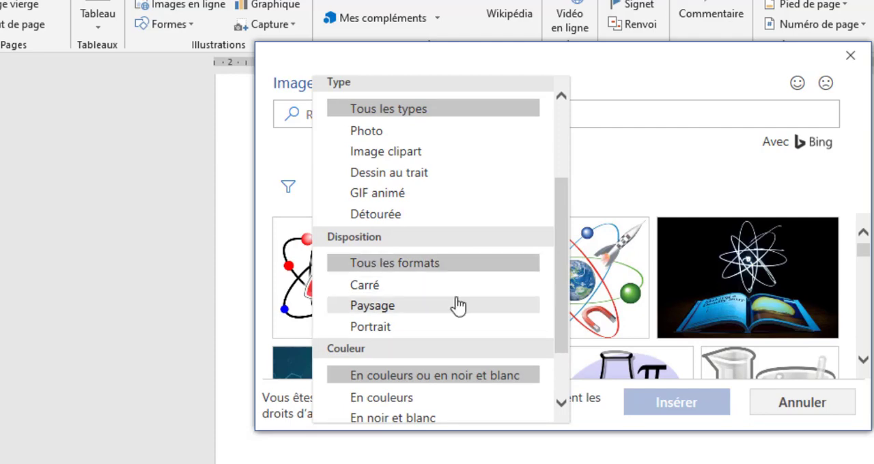
scroll(454, 304, "down", 1)
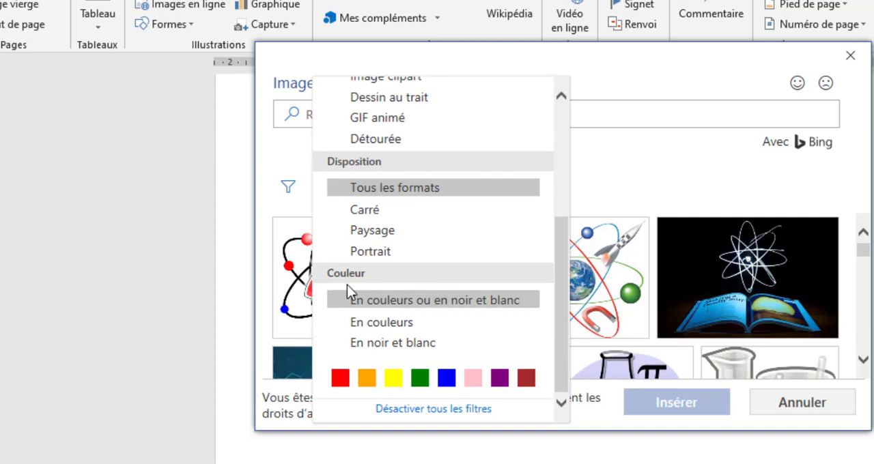
scroll(471, 261, "up", 3)
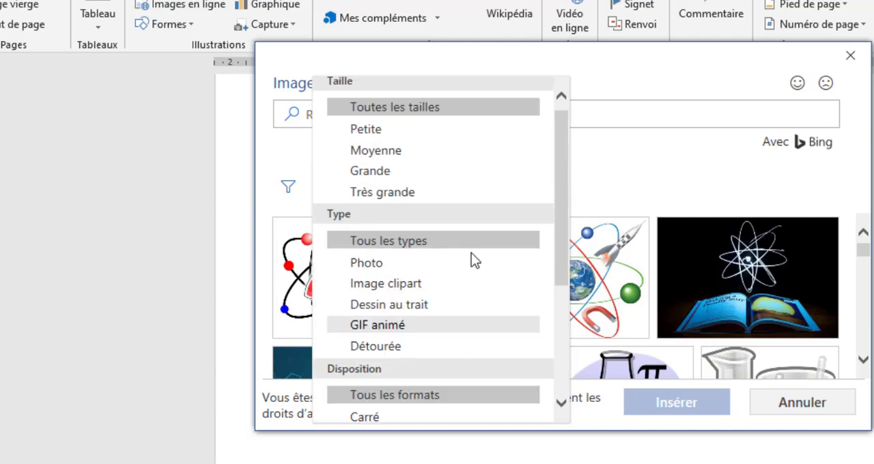
left_click(424, 286)
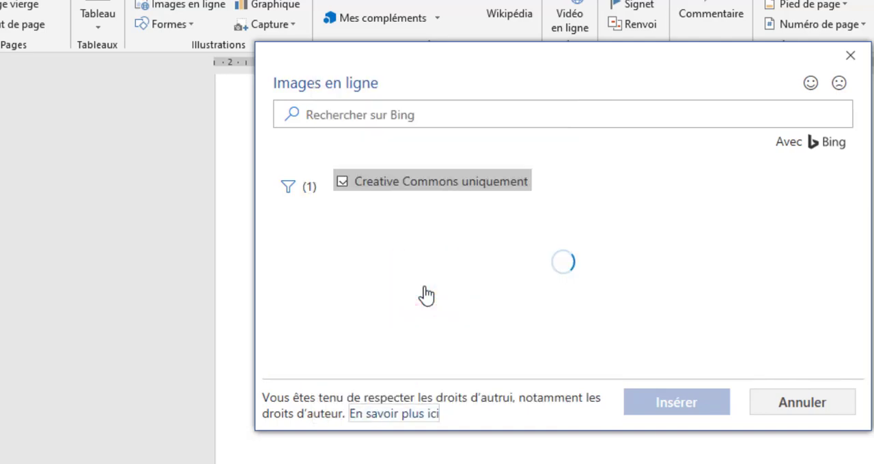
- Insert the colourful "SCIENCE" clipart with the magnifying glass from the filtered results and undo the insertion
scroll(551, 293, "down", 2)
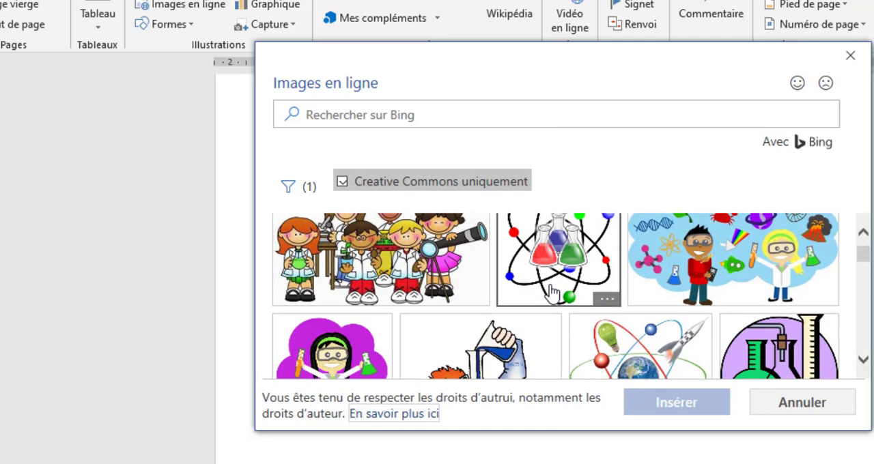
scroll(552, 293, "down", 5)
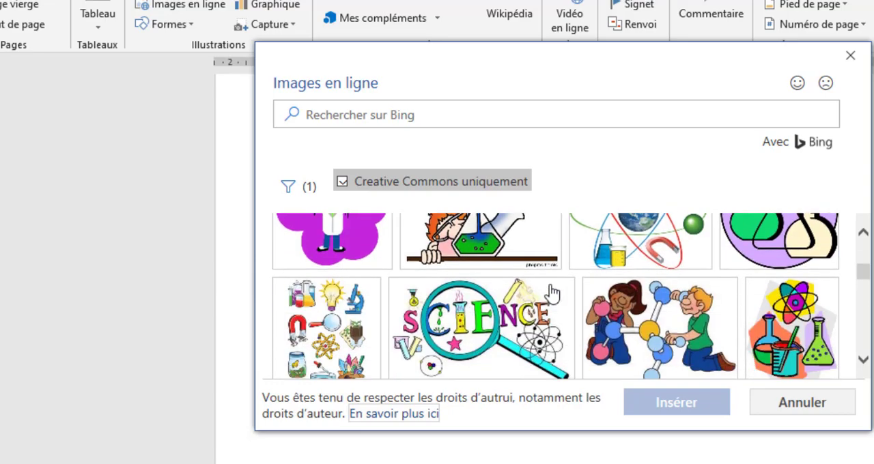
scroll(551, 294, "down", 3)
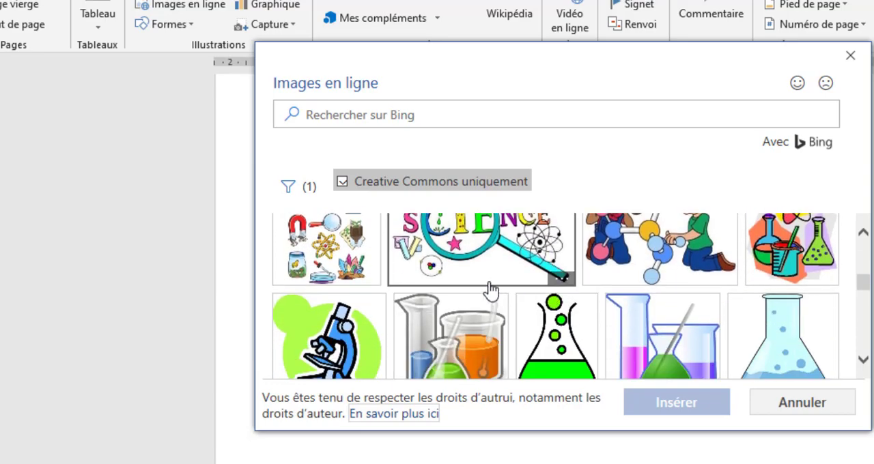
scroll(492, 287, "up", 2)
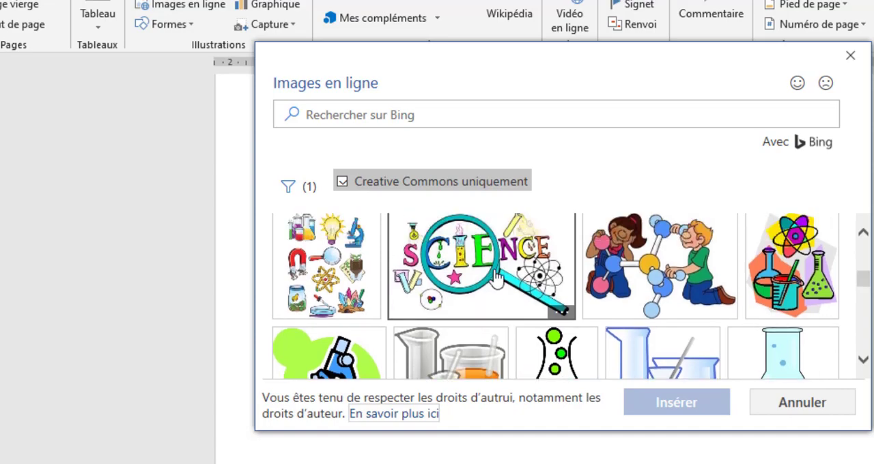
scroll(496, 277, "down", 8)
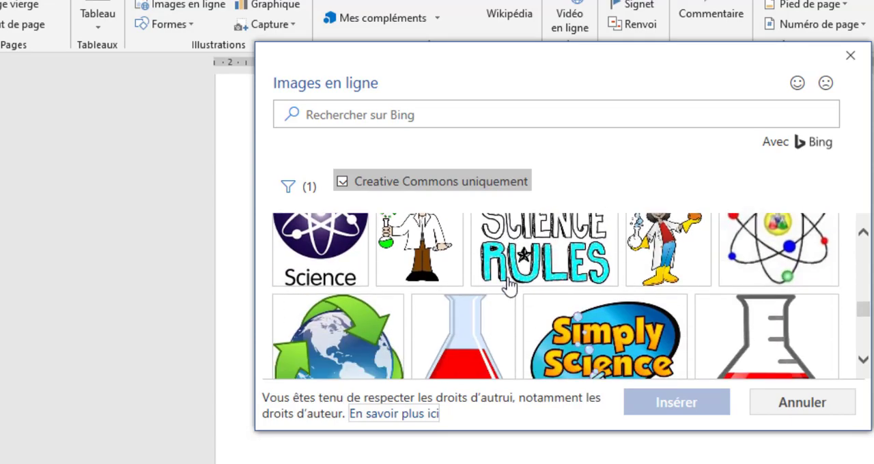
scroll(509, 285, "down", 10)
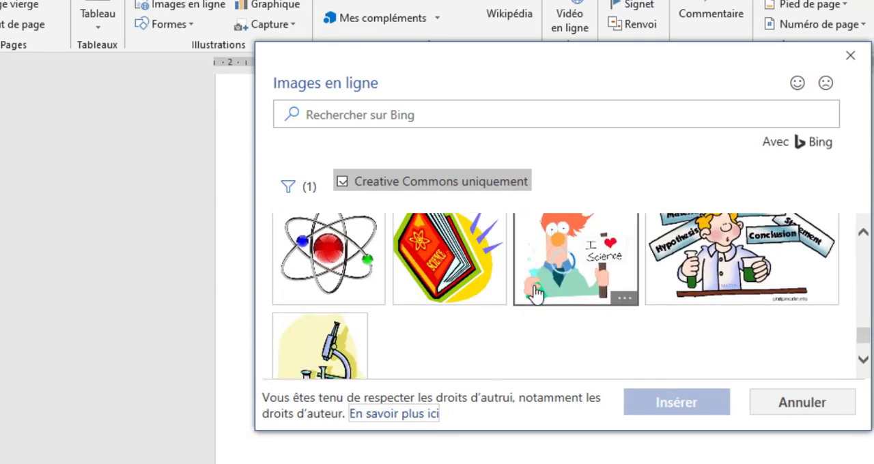
scroll(604, 305, "up", 6)
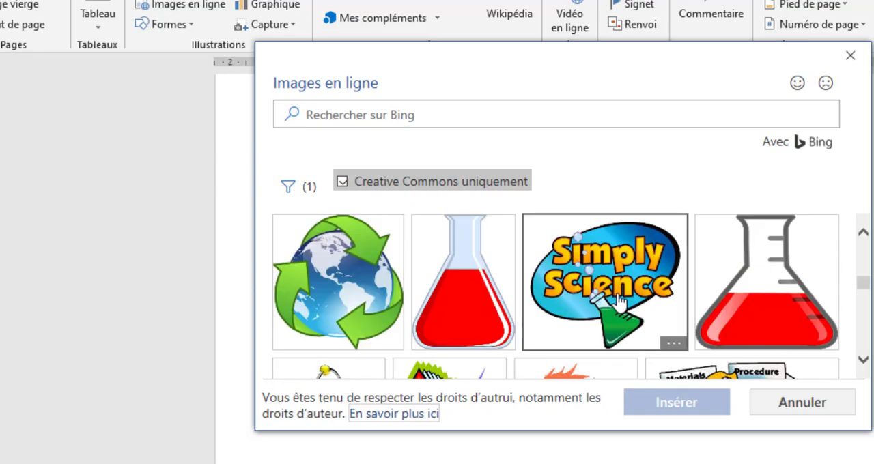
scroll(616, 301, "up", 8)
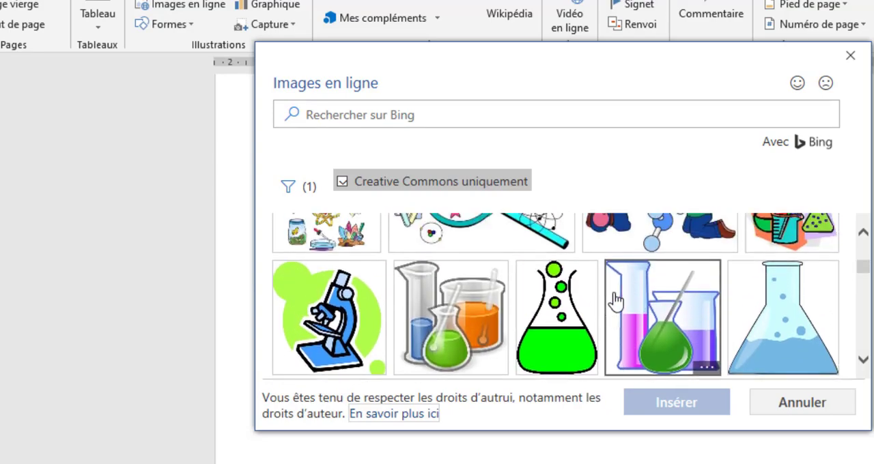
left_click(484, 315)
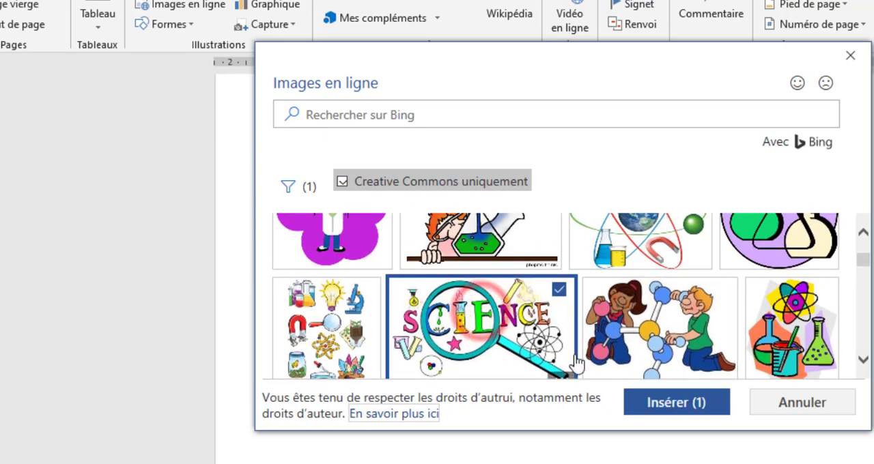
left_click(676, 405)
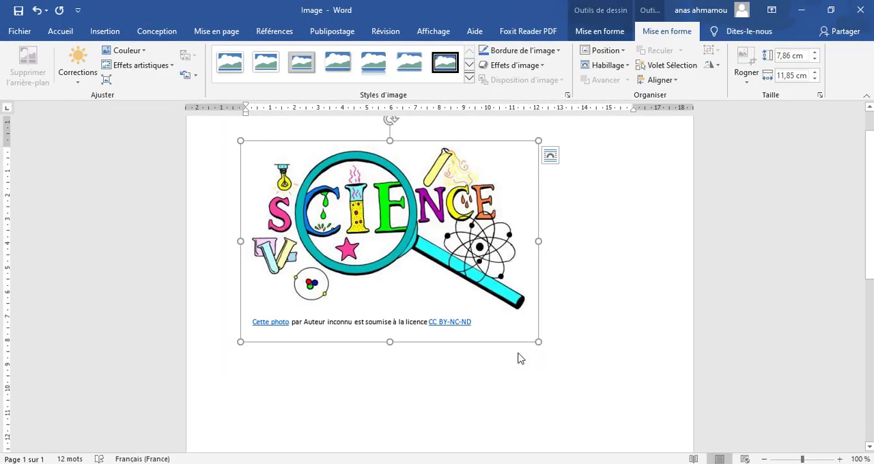
key("ctrl+z")
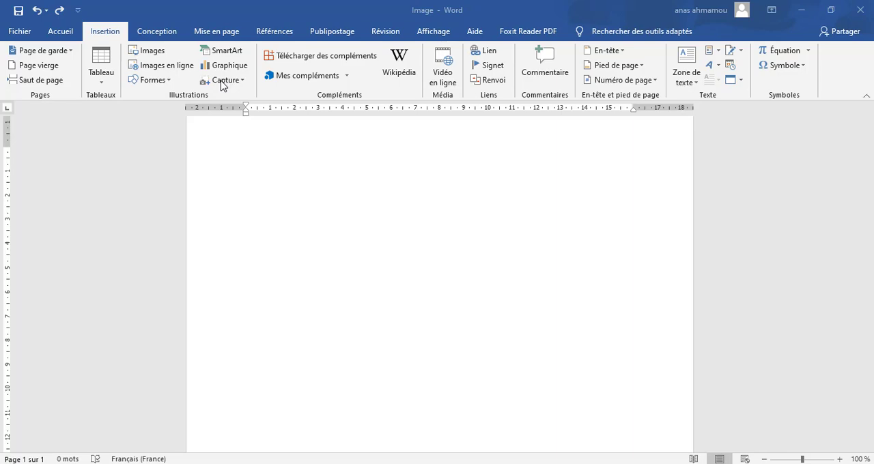
- Insert a screen clipping that captures the square laptop picture on its white background
left_click(222, 81)
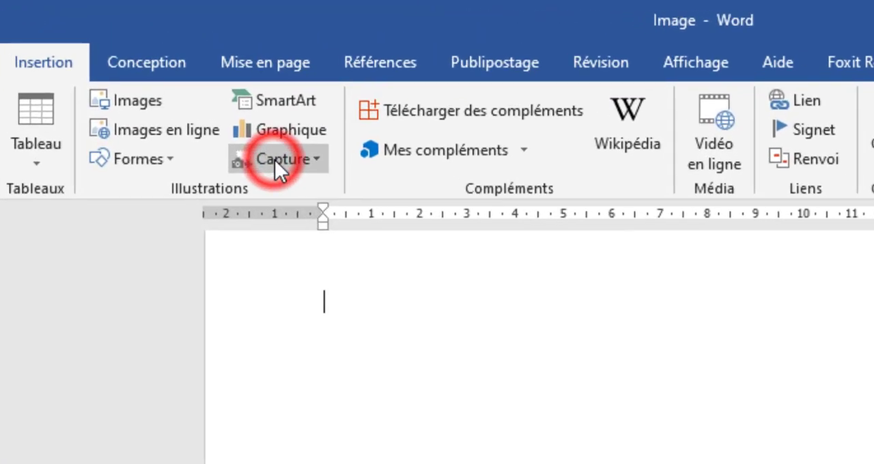
left_click(290, 183)
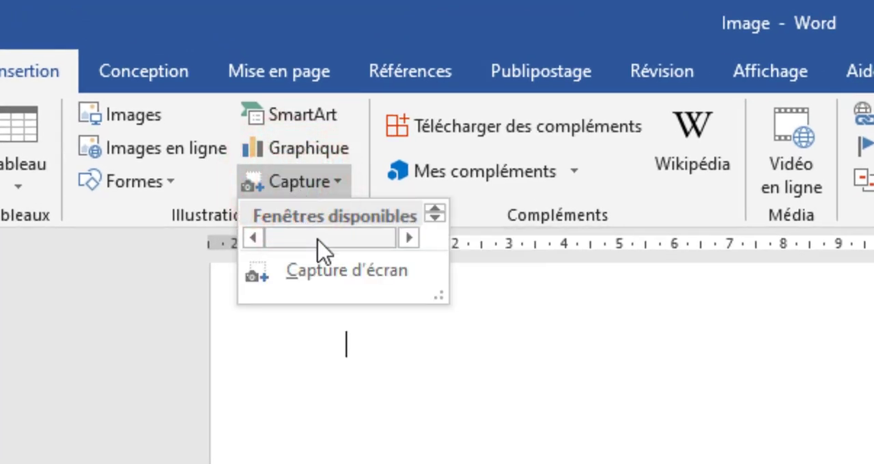
left_click(326, 276)
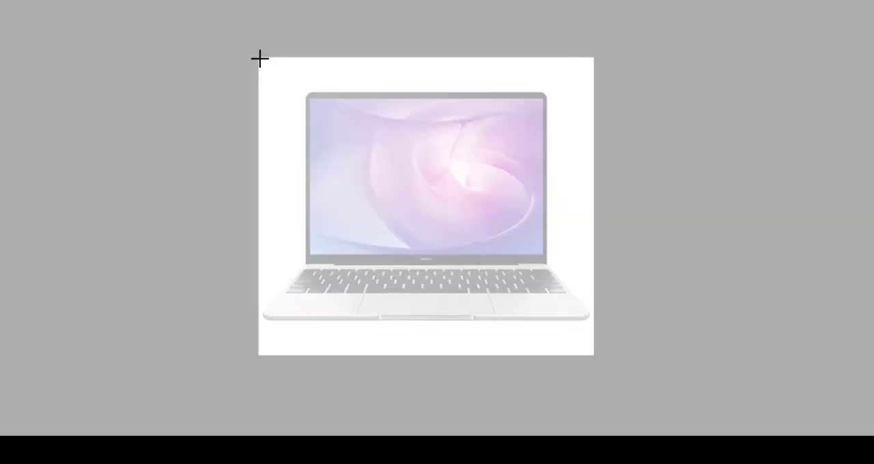
left_click_drag(259, 59, 591, 346)
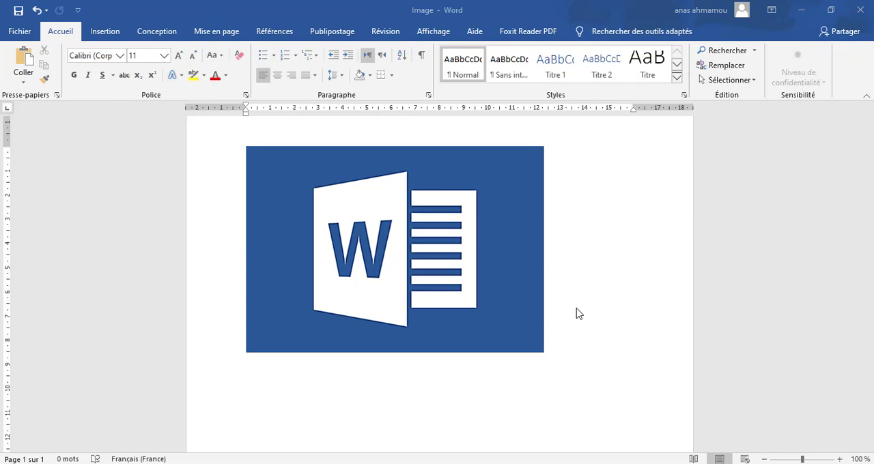
- Correct the Word logo picture with the normal-brightness, highest-contrast preset and apply the dark pencil-sketch artistic effect
double_click(494, 202)
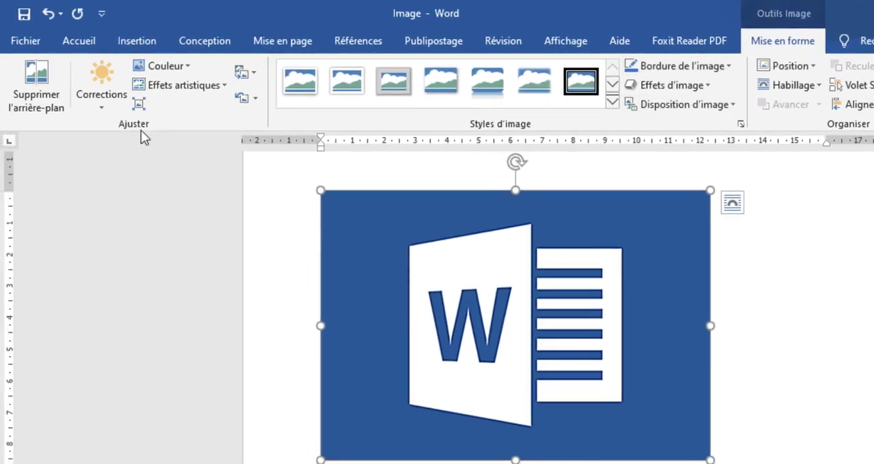
left_click(95, 106)
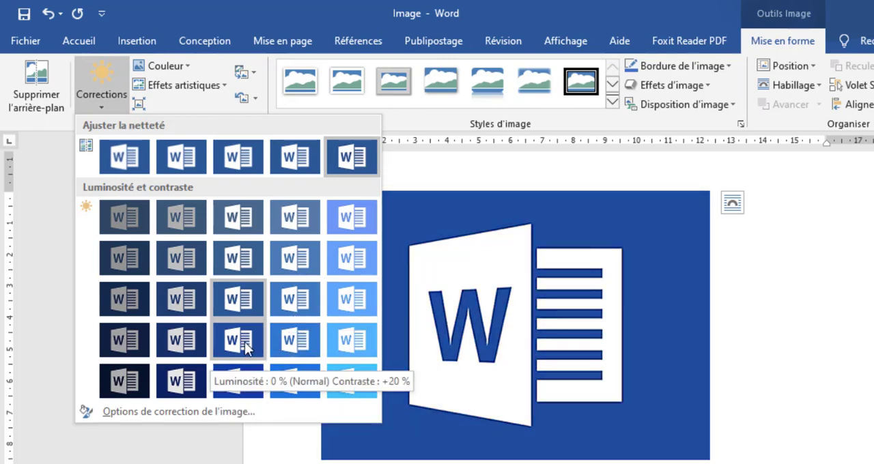
left_click(243, 379)
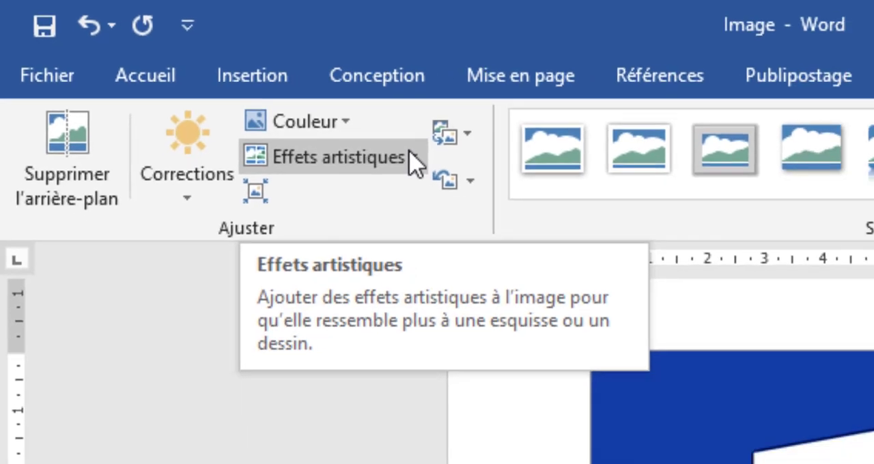
left_click(467, 179)
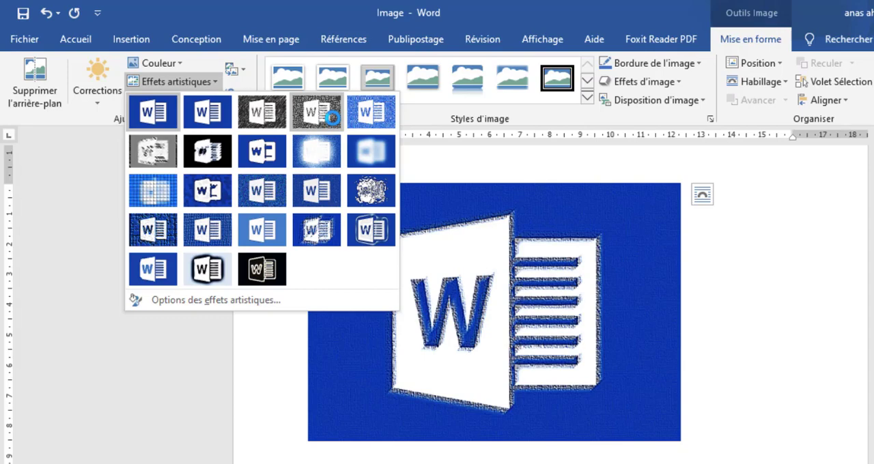
left_click(262, 115)
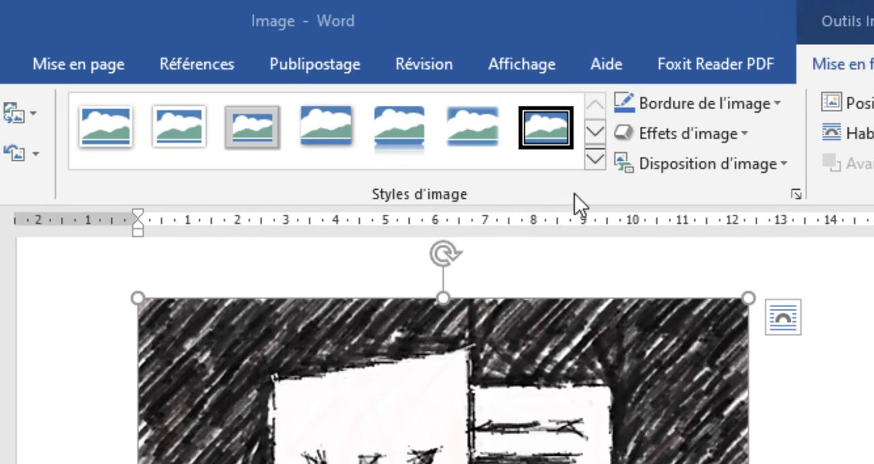
- Give the picture the style "Ombre de perspective, blanc" and a border in "Gris, Accentuation3, plus clair 40 %"
left_click(594, 159)
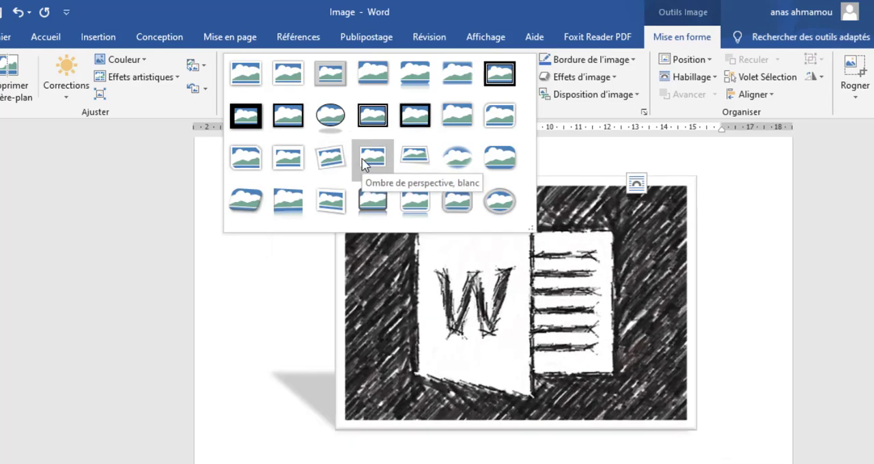
left_click(364, 164)
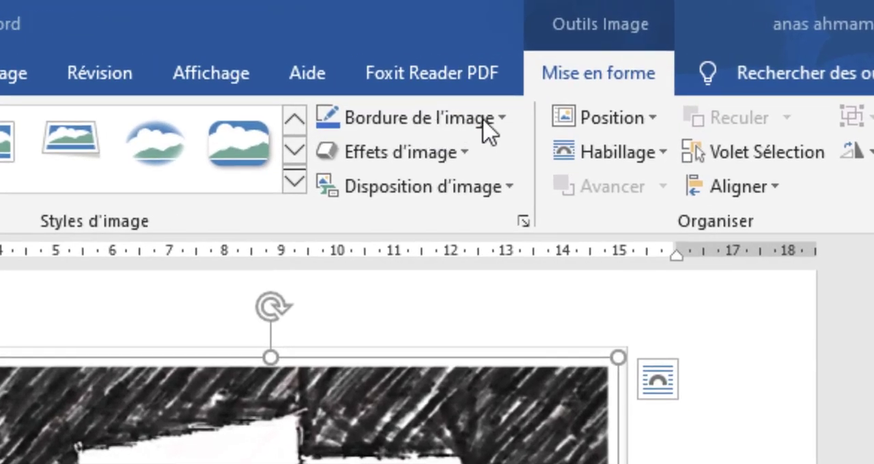
left_click(485, 120)
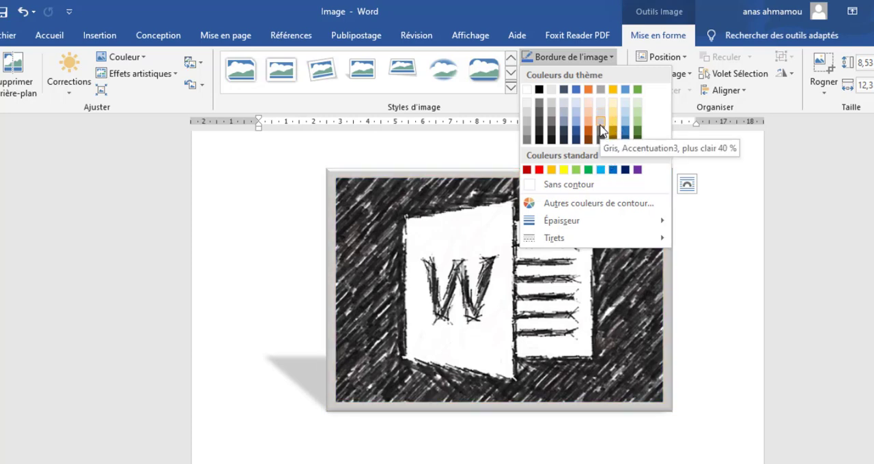
left_click(600, 126)
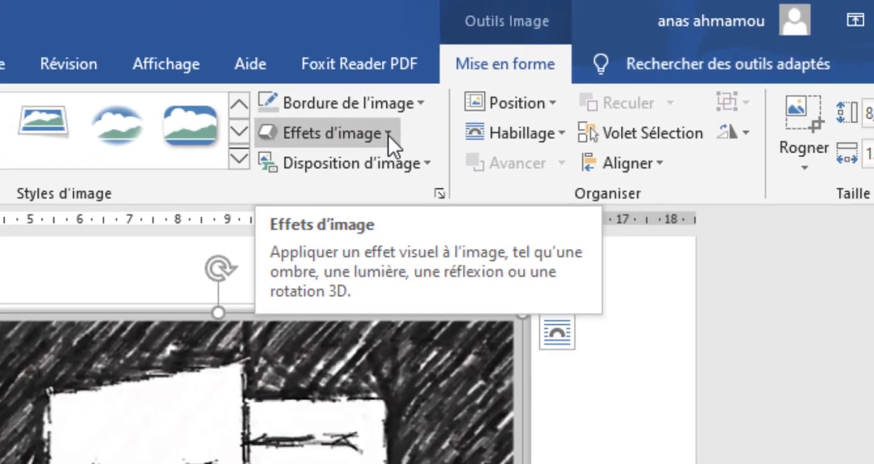
- Preview the preset, shadow, reflection, glow and soft-edge picture effects, and apply the 3D rotation "Perspective : droite"
left_click(372, 167)
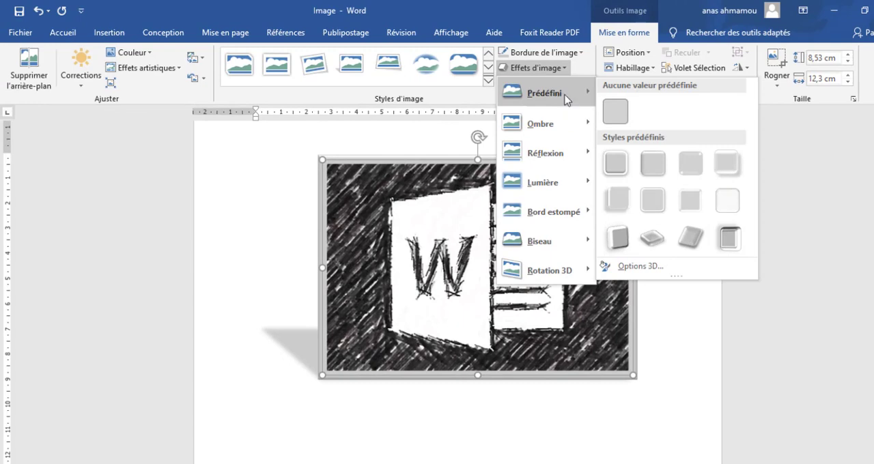
mouse_move(570, 123)
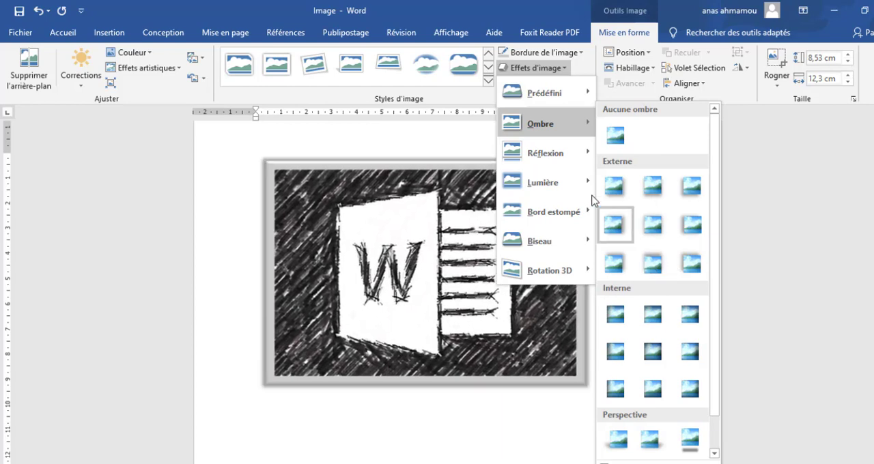
mouse_move(559, 158)
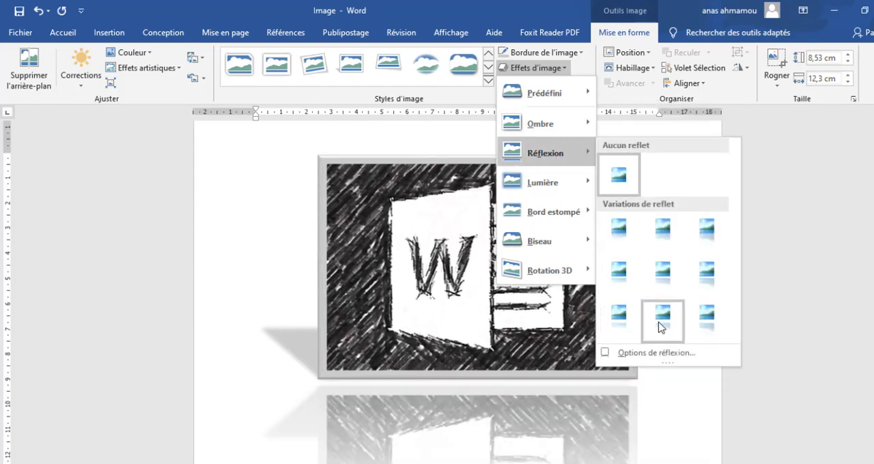
mouse_move(540, 182)
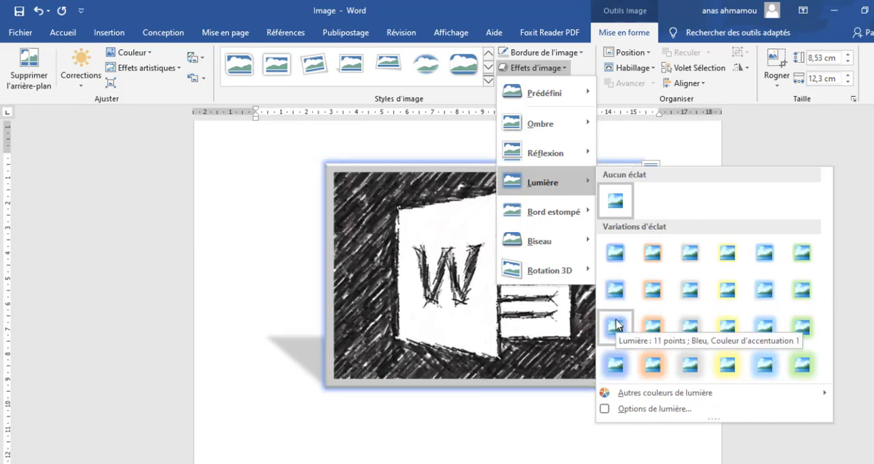
mouse_move(558, 216)
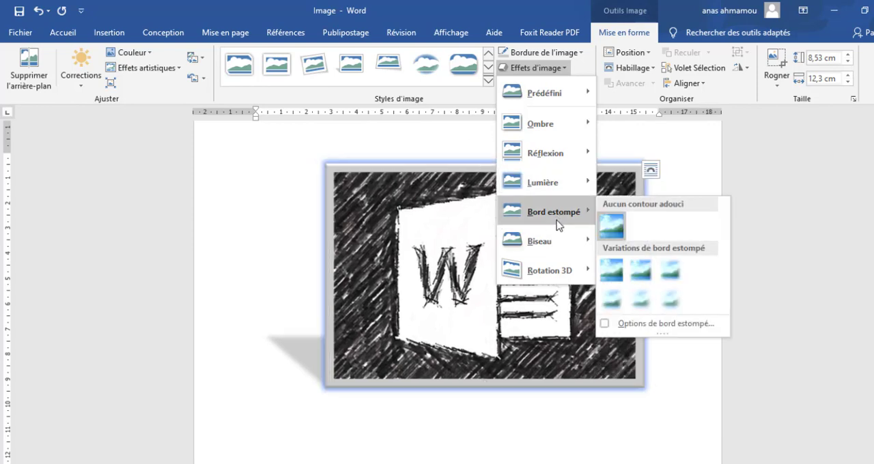
mouse_move(562, 251)
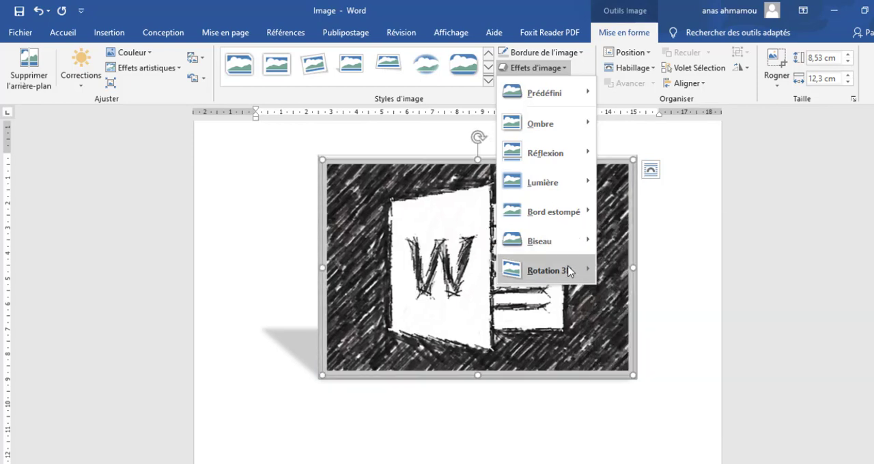
mouse_move(569, 272)
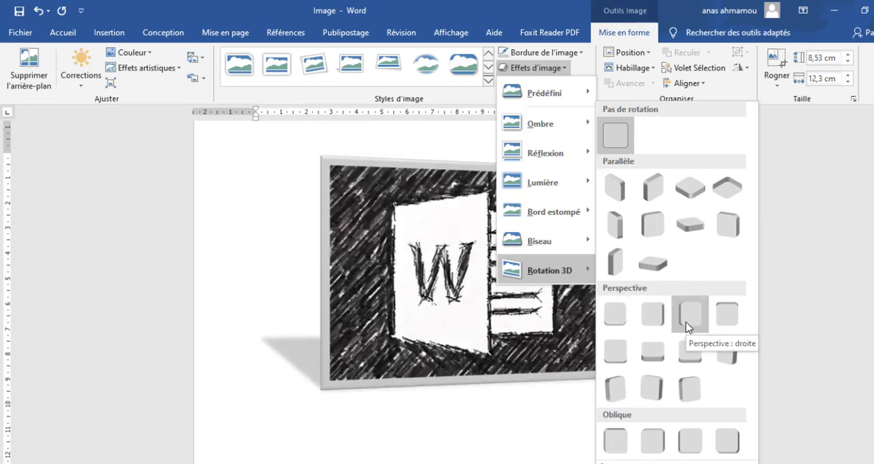
left_click(686, 324)
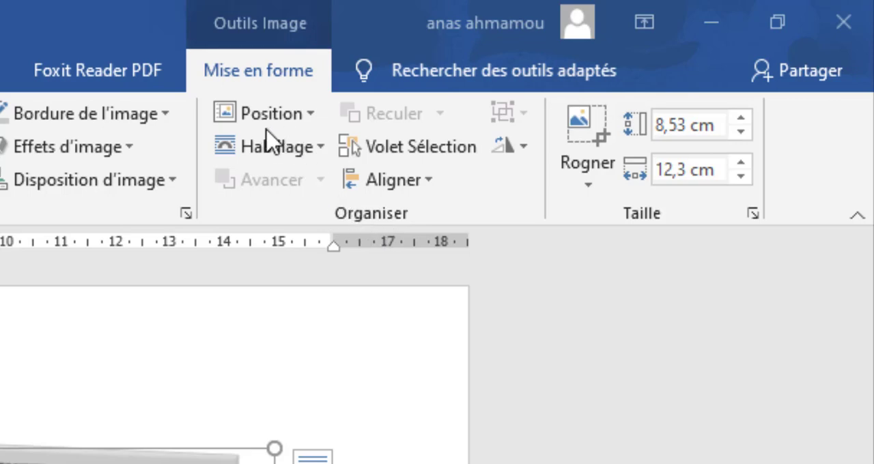
- Try the bottom-left page position with text wrapping for the picture, and set it to the middle-centre position
left_click(311, 114)
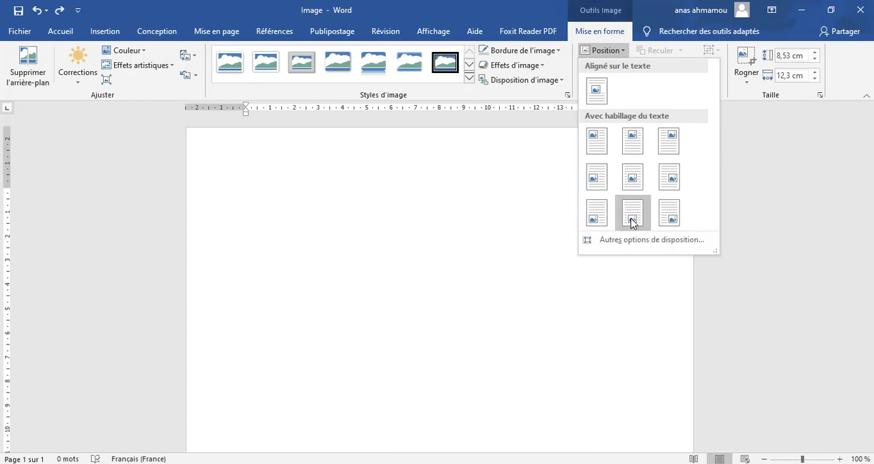
left_click(602, 220)
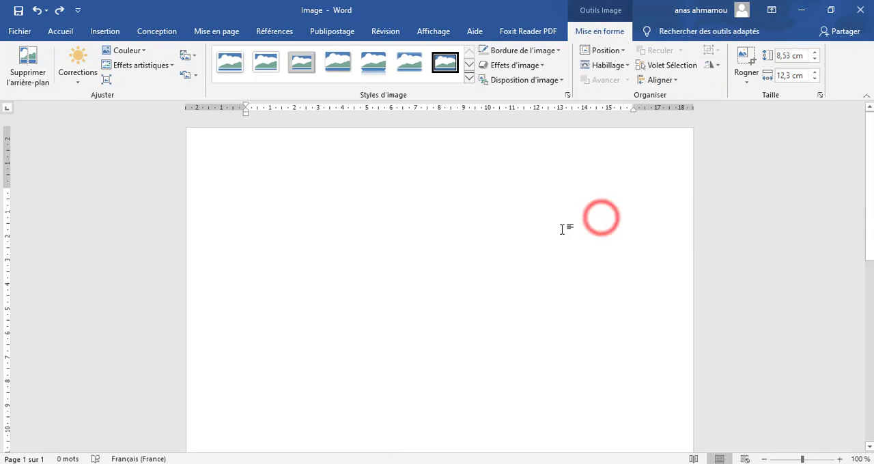
scroll(532, 234, "down", 5)
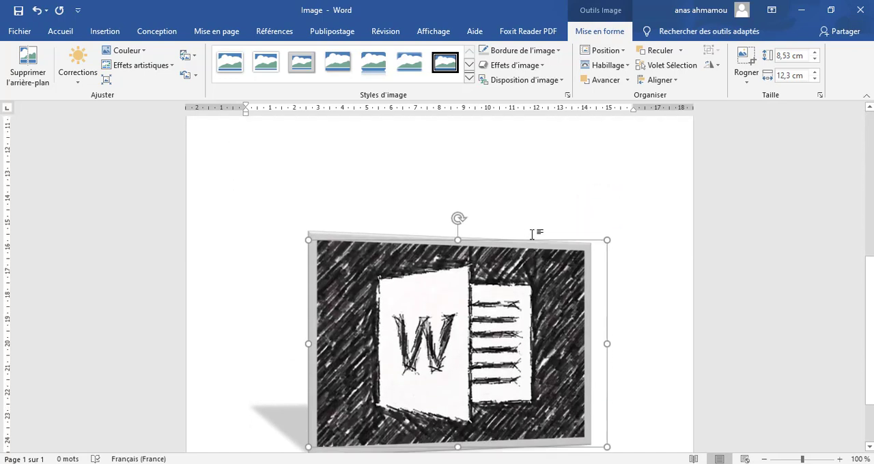
left_click(618, 53)
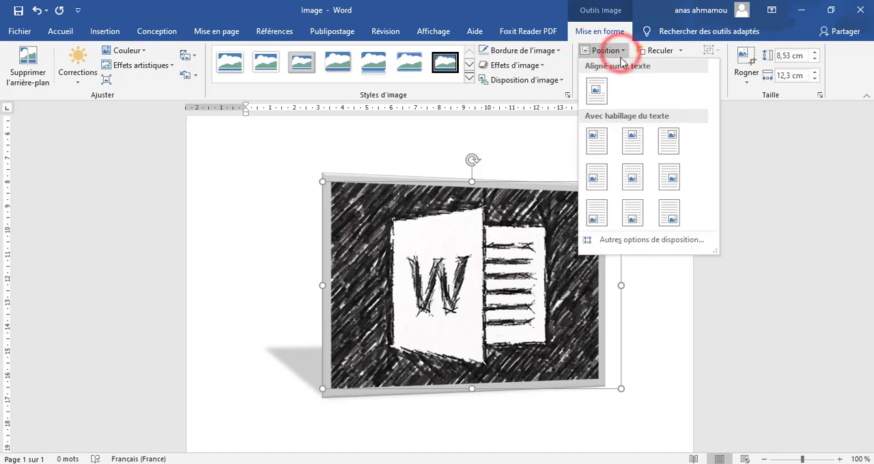
left_click(637, 182)
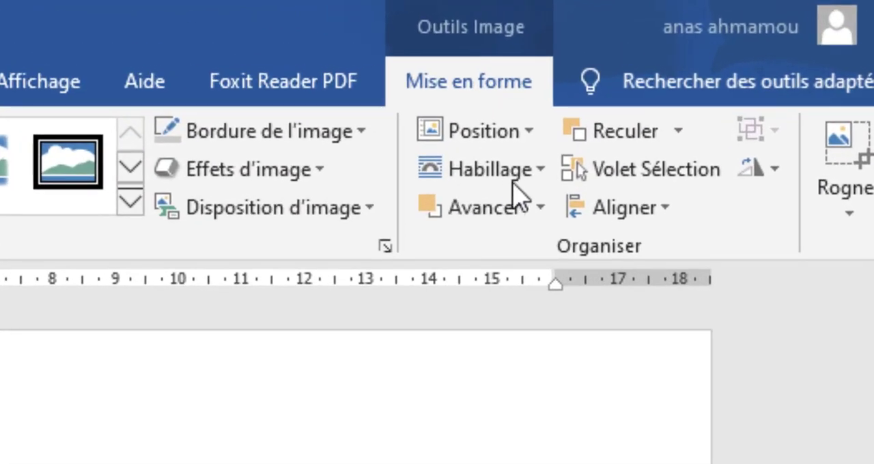
- Set the text wrapping of the picture in the Microsoft Word article to Encadré
left_click(540, 172)
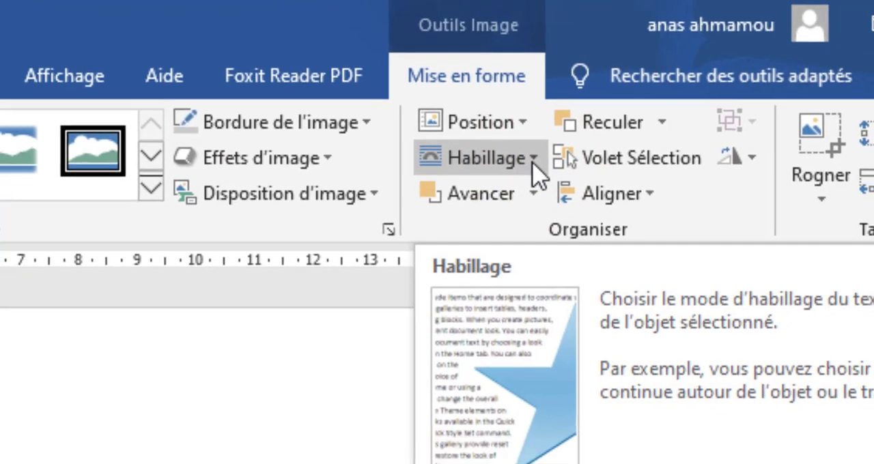
left_click(540, 171)
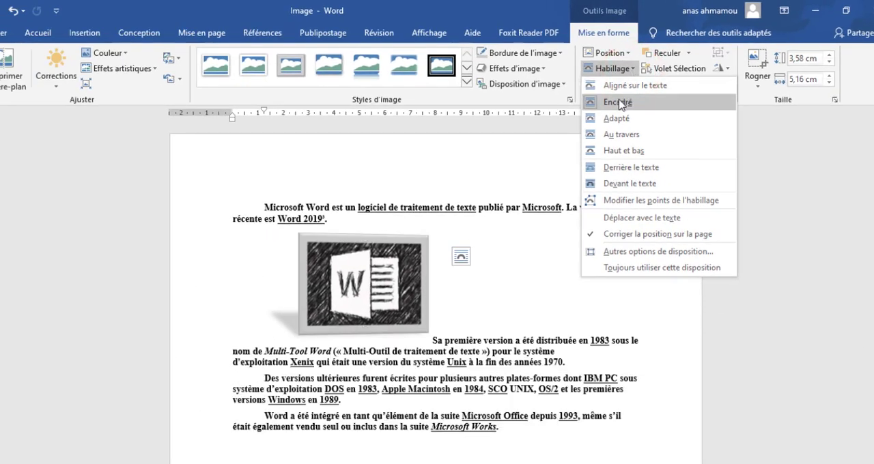
left_click(618, 101)
- Move the picture into the middle of the paragraphs and shrink it to 1,75 cm high by 2,52 cm wide
left_click_drag(413, 273, 440, 254)
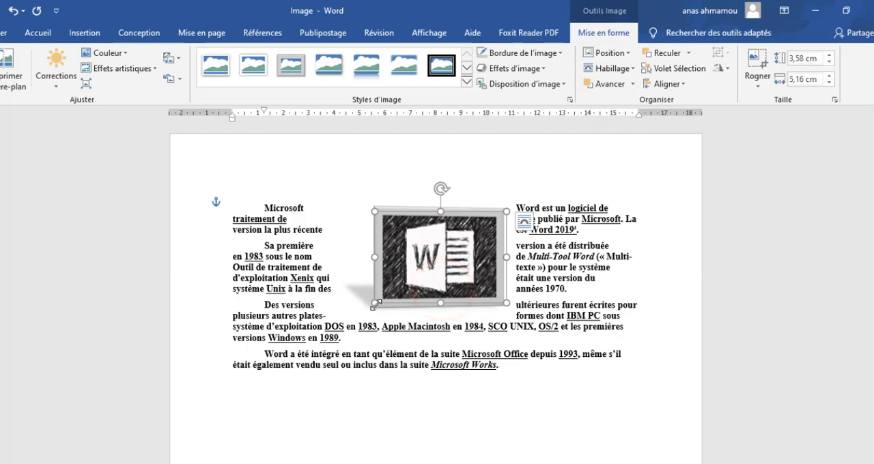
left_click_drag(375, 305, 442, 271)
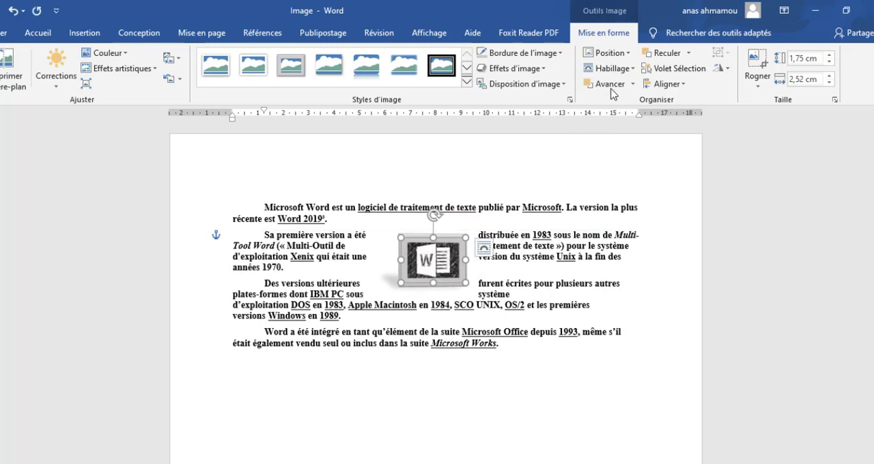
- Change the picture's text wrapping to Derrière le texte and select the picture behind the paragraphs
left_click(632, 69)
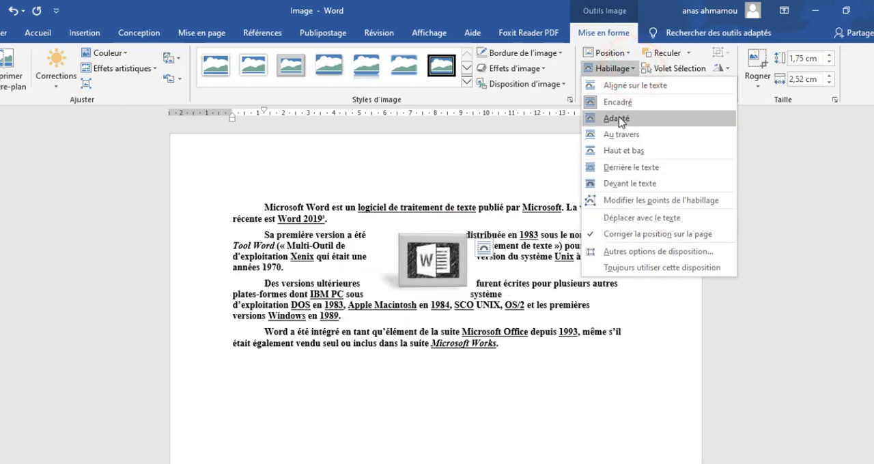
left_click(625, 171)
left_click(415, 260)
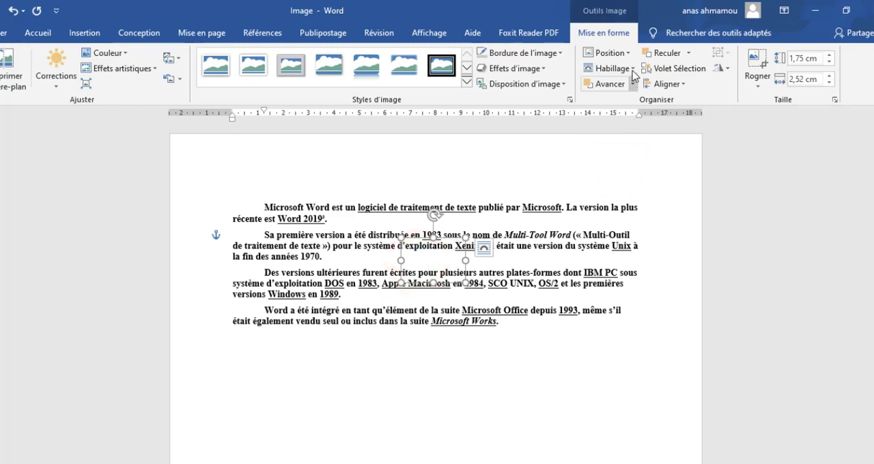
- Set the picture's text wrapping to Aligné sur le texte and pick up the picture in its line
left_click(610, 68)
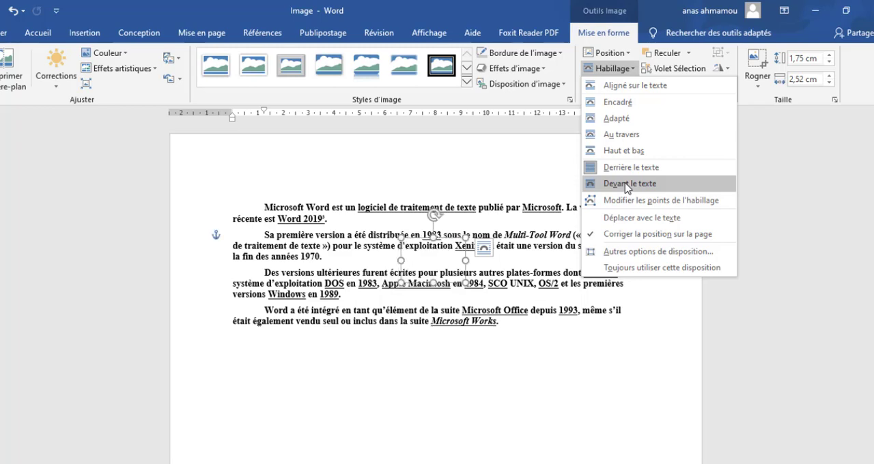
left_click(618, 86)
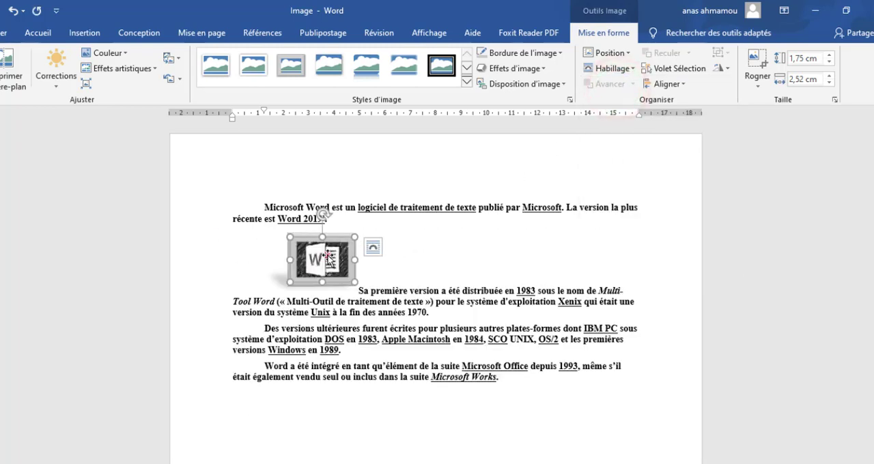
left_click(323, 256)
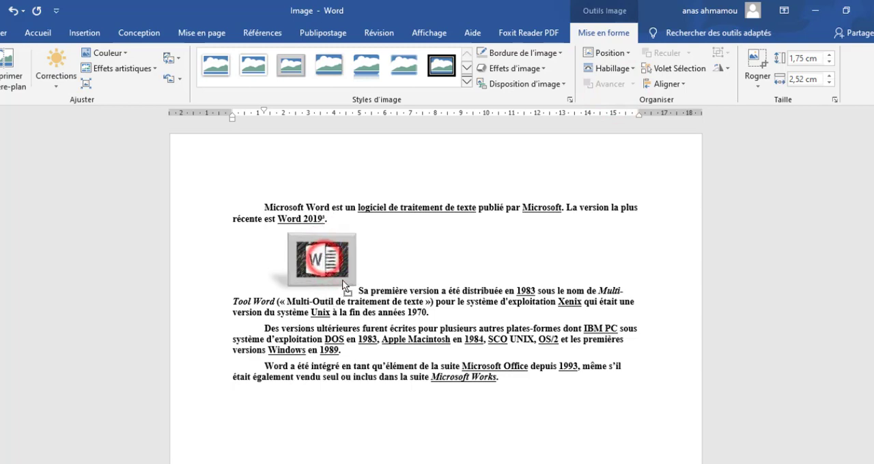
- Move the inline picture to different places in the text, including between "la fin des" and "années 1970" and near "Windows en 1989"
left_click(376, 314)
left_click_drag(377, 318, 380, 318)
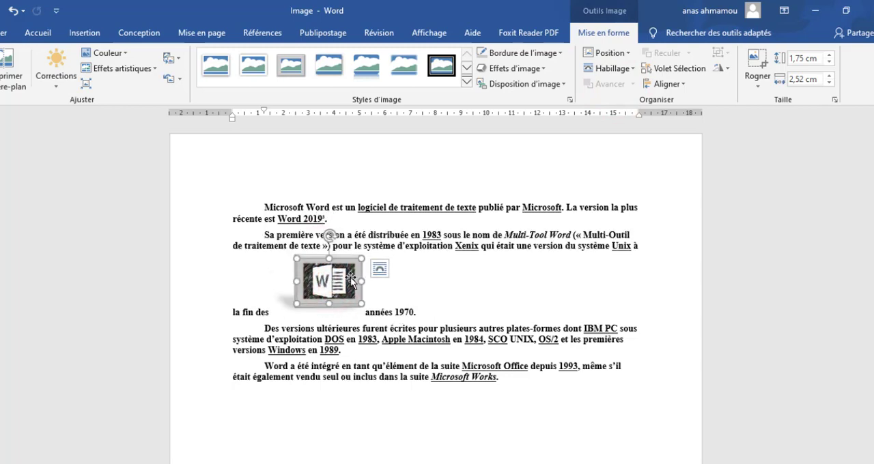
left_click(313, 312)
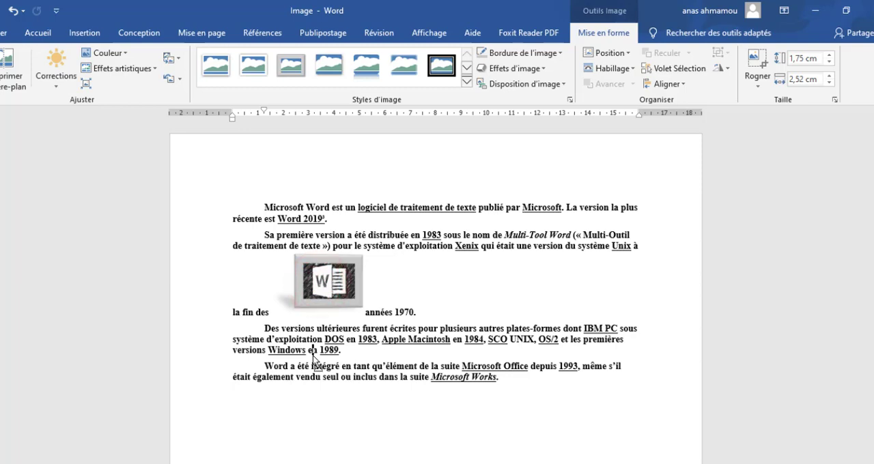
left_click_drag(313, 355, 314, 356)
left_click_drag(373, 319, 488, 229)
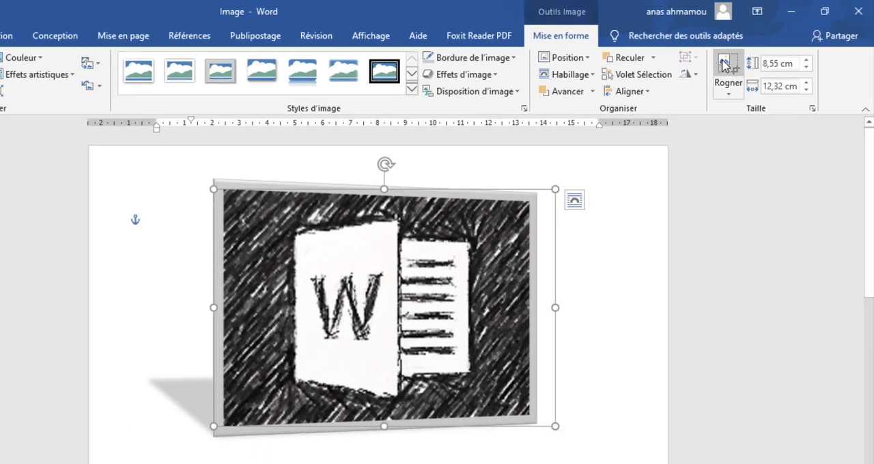
- Crop the large Word logo picture on all four sides around the logo, to about 6,75 cm high by 9,29 cm wide
left_click(724, 63)
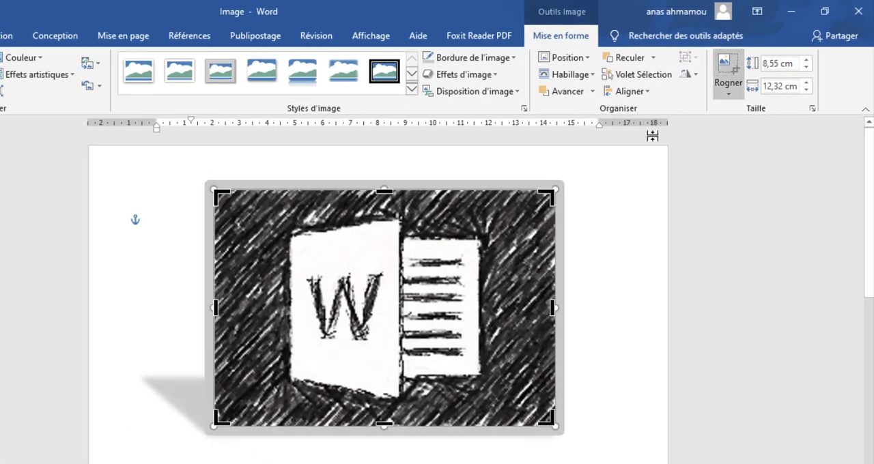
left_click_drag(546, 196, 507, 213)
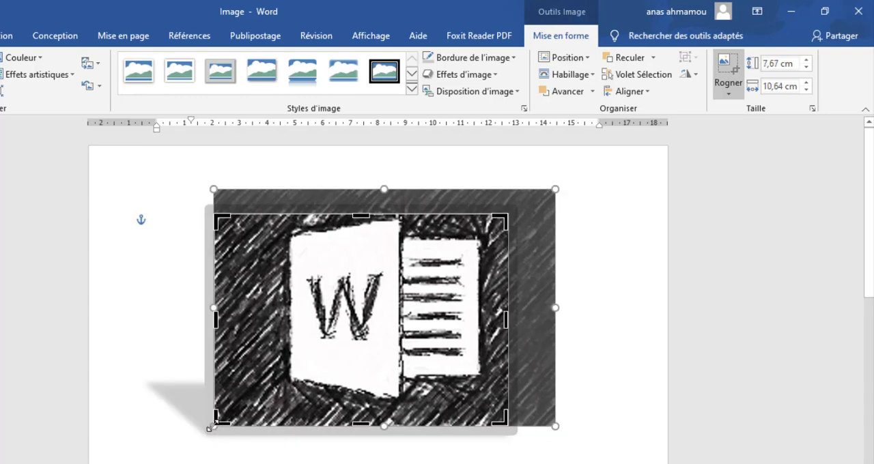
left_click_drag(217, 423, 252, 401)
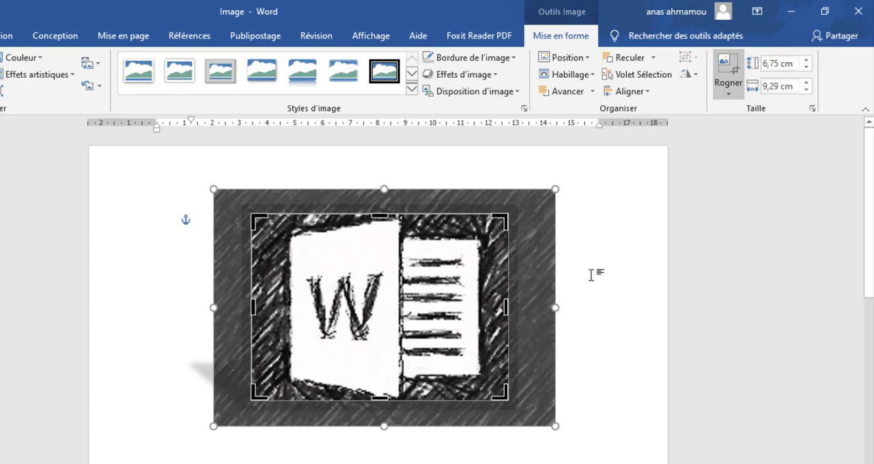
left_click(574, 289)
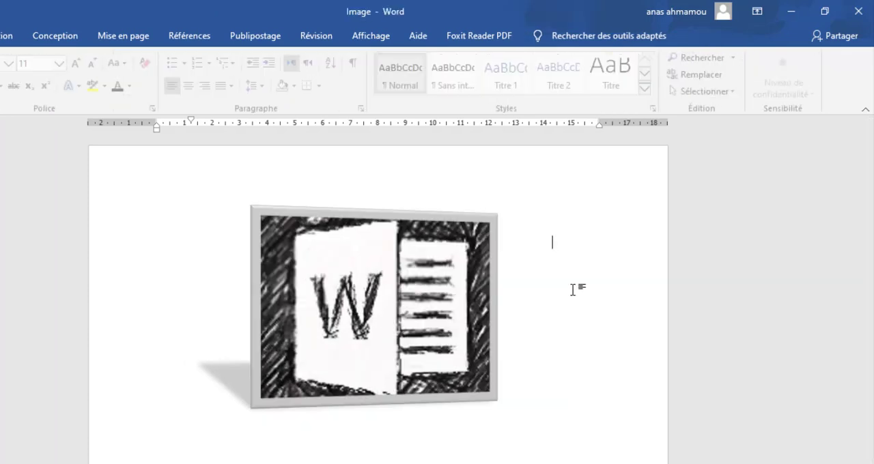
- Resize the cropped picture by setting its height to 4 cm, followed by its width to 5 cm
left_click(459, 293)
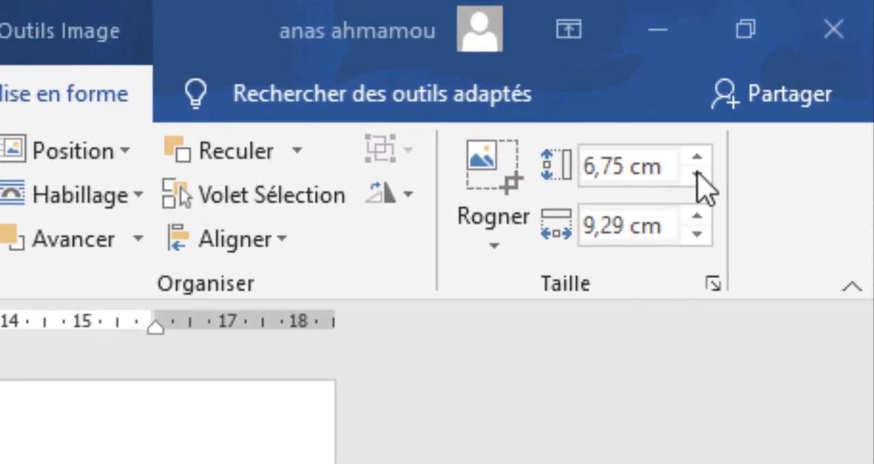
left_click(639, 176)
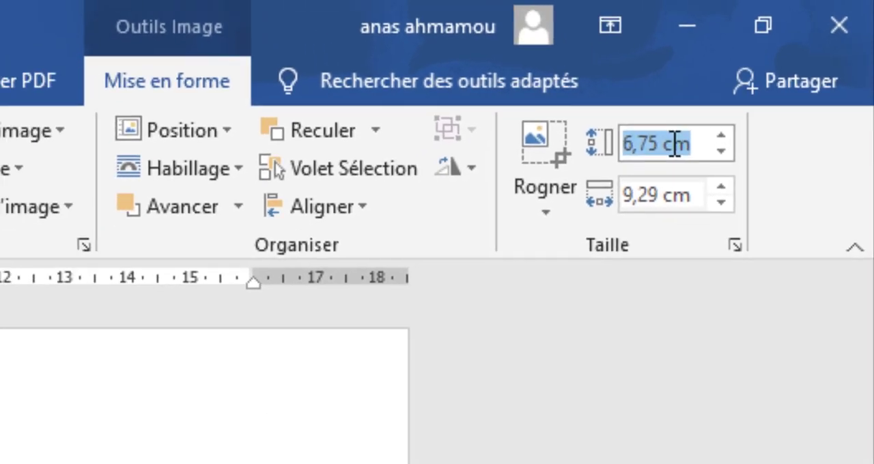
type("4")
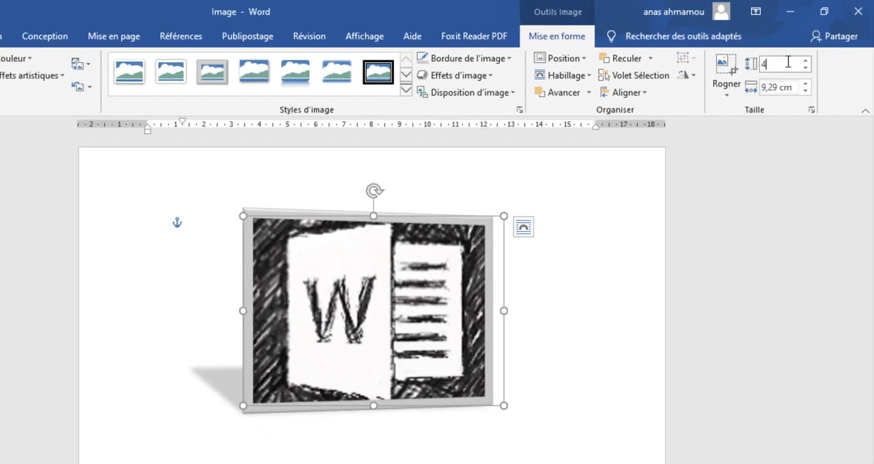
key("Return")
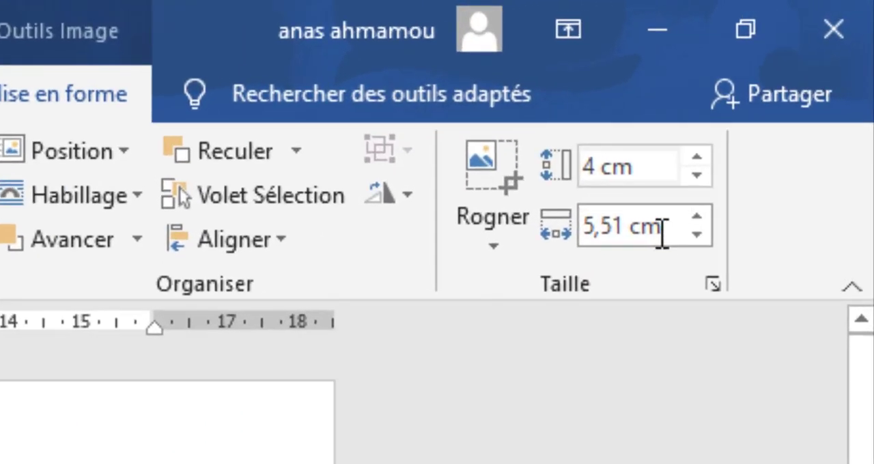
left_click(793, 90)
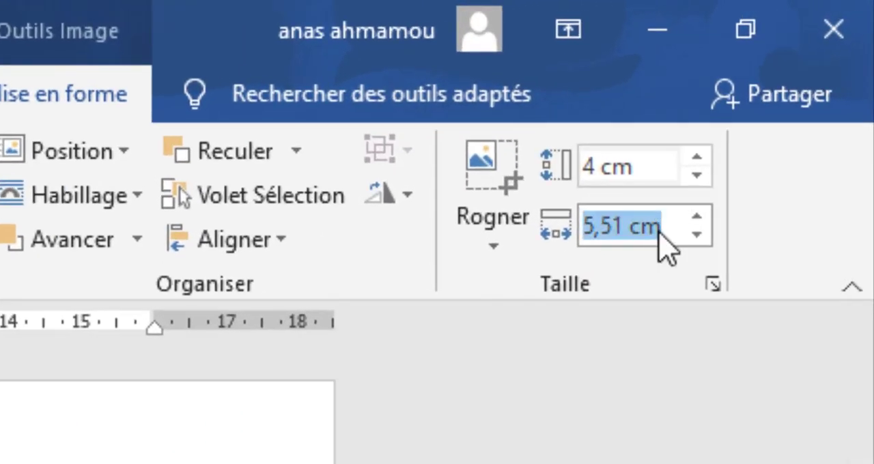
type("5")
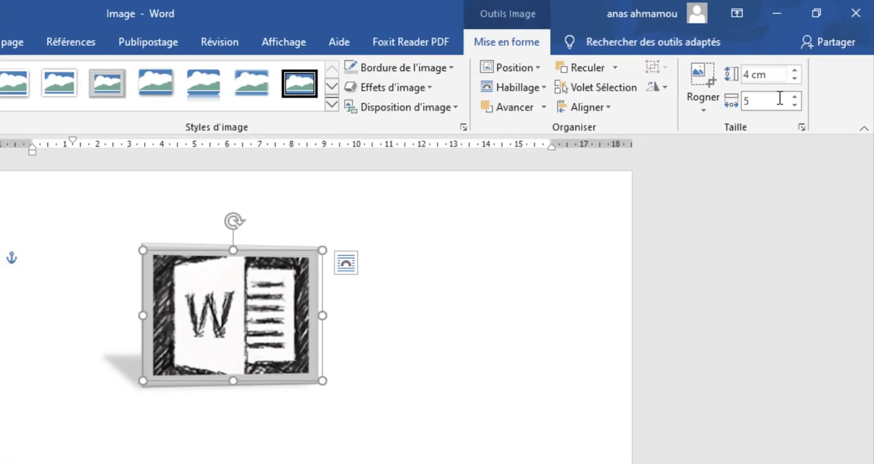
key("Return")
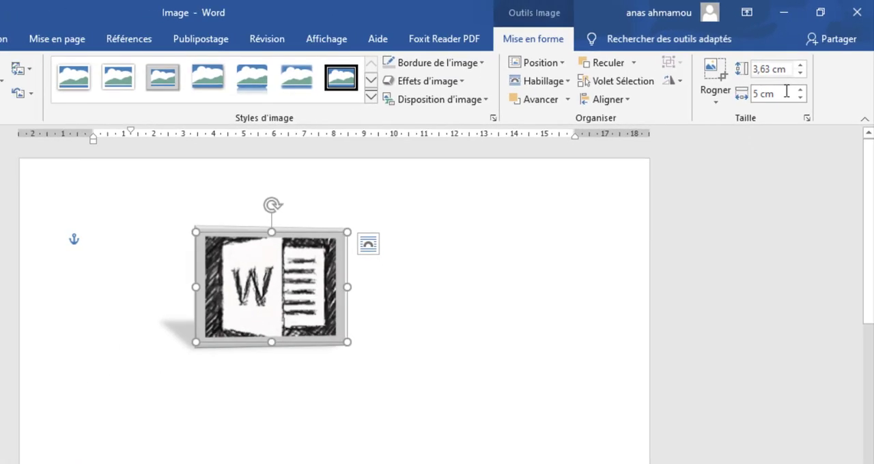